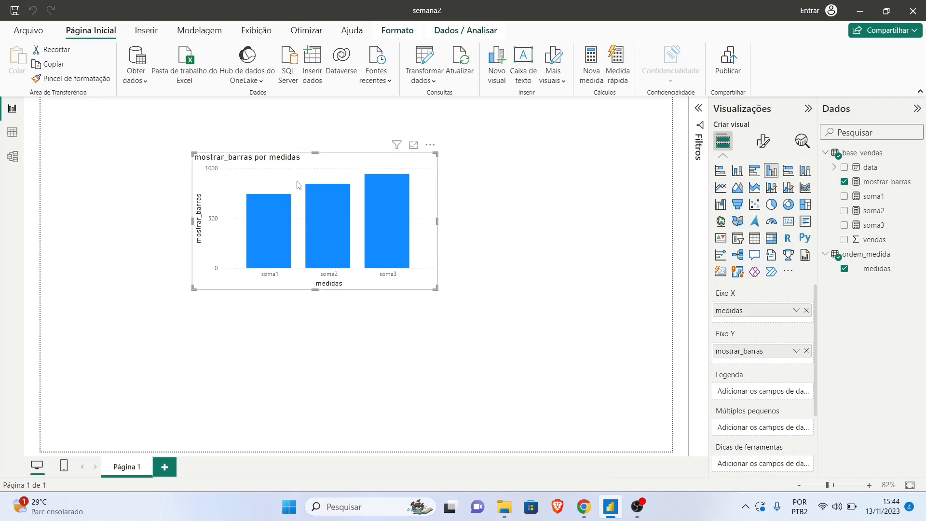
Examine the rows of the base_vendas table in the data view and return to the report page
mouse_move(399, 185)
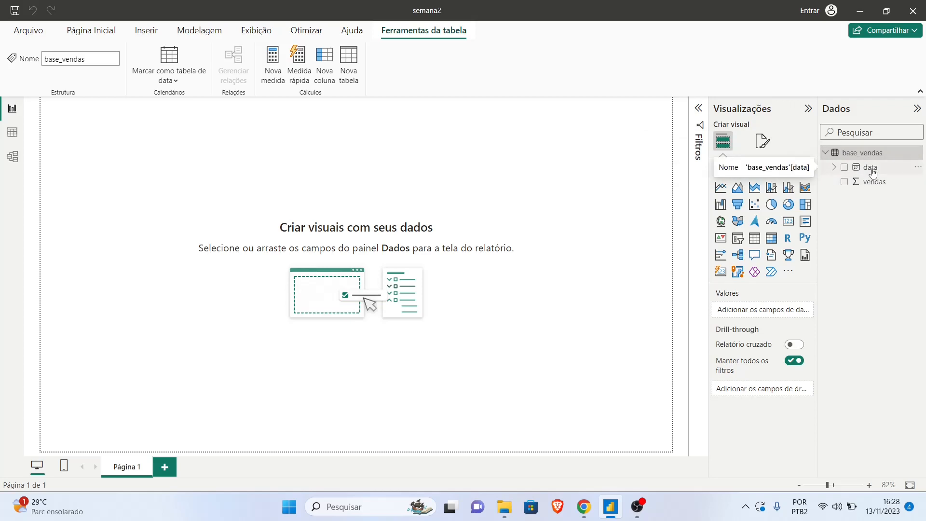
left_click(12, 135)
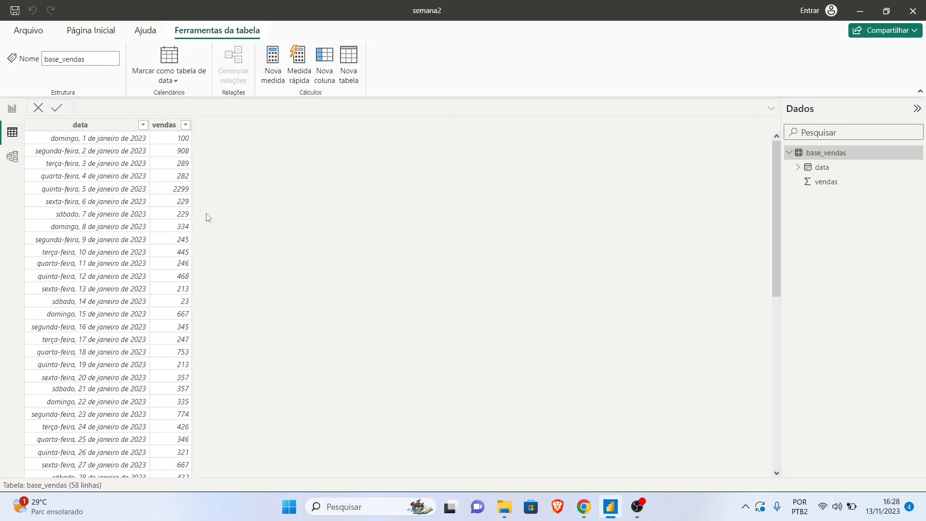
left_click(11, 110)
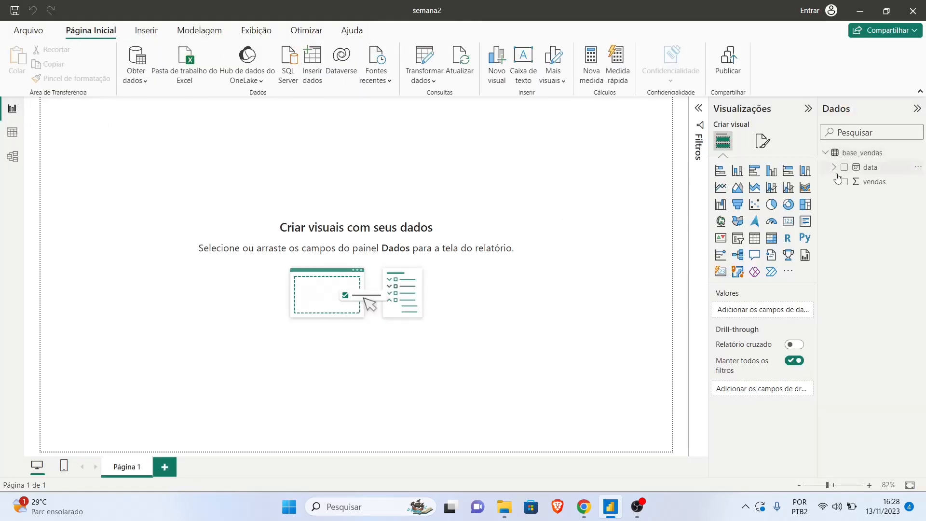
Create a measure in base_vendas defined as avg = AVERAGE(base_vendas[vendas])
left_click(917, 153)
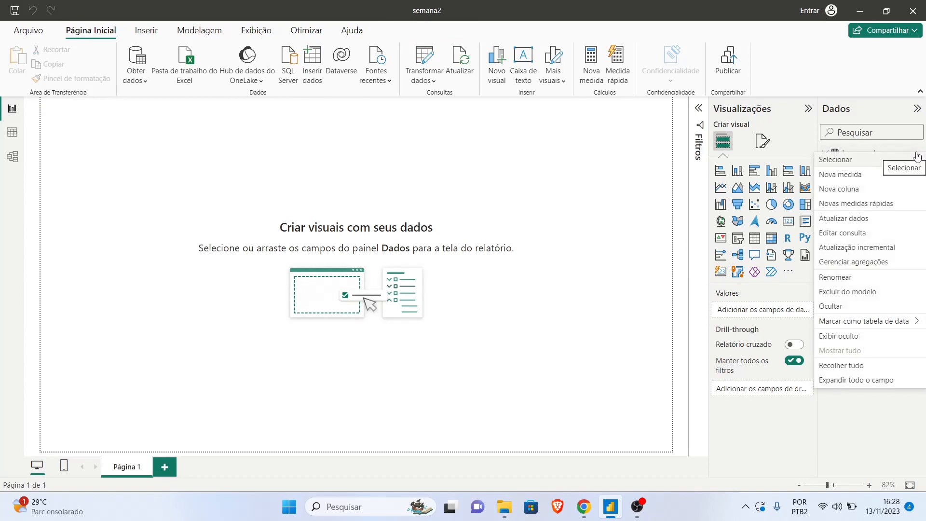
left_click(869, 175)
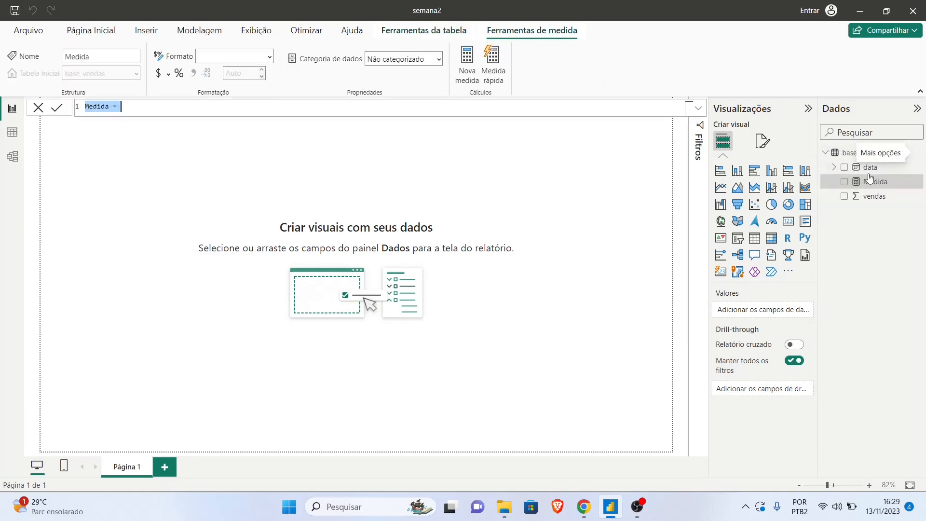
type("avg")
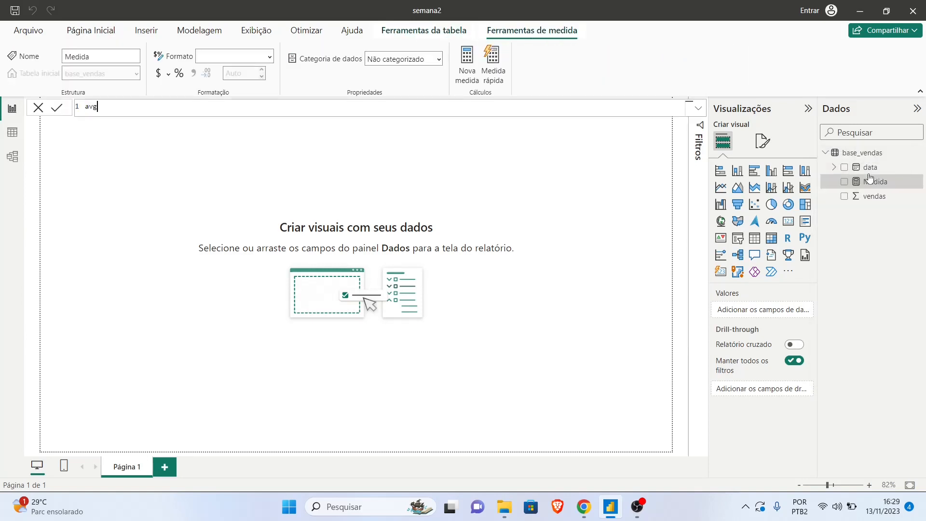
type("1 =")
key("BackSpace")
key("BackSpace")
key("BackSpace")
type("= AVERAGE(")
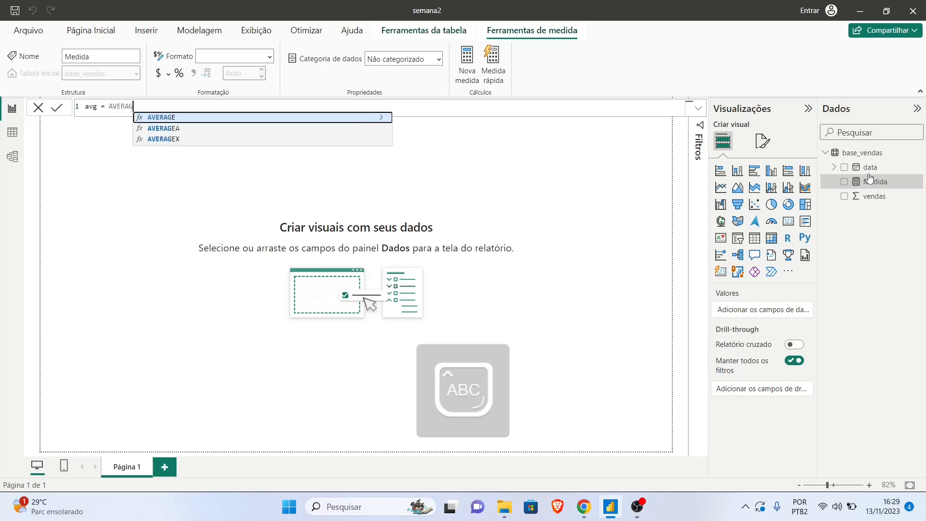
key("Down")
key("Down")
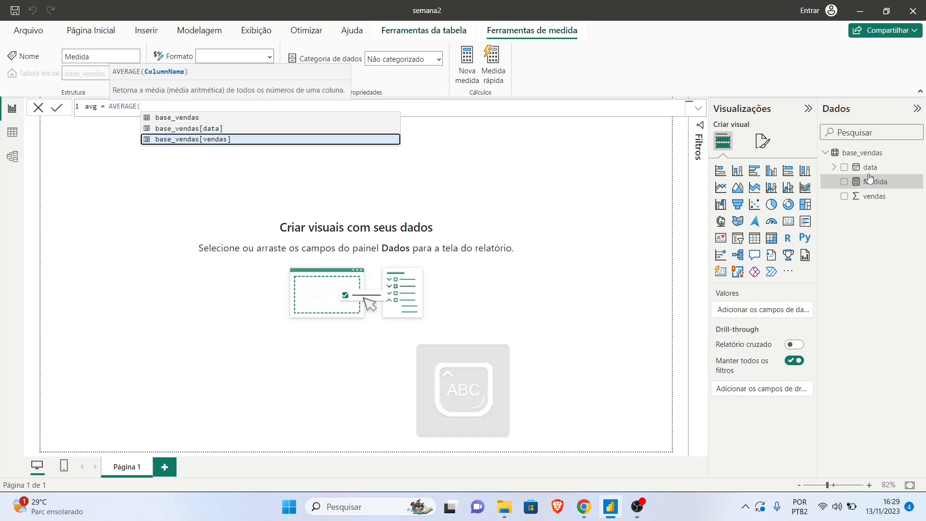
key("Tab")
type(")")
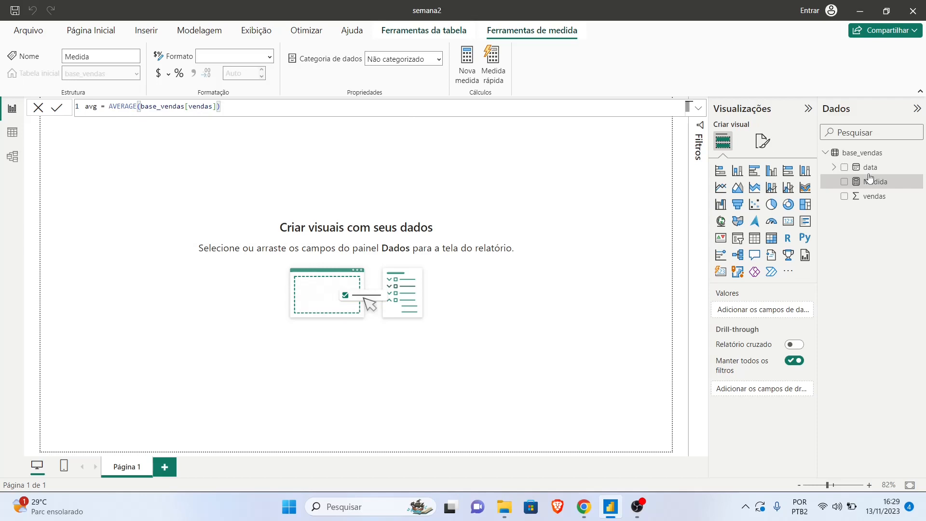
key("Return")
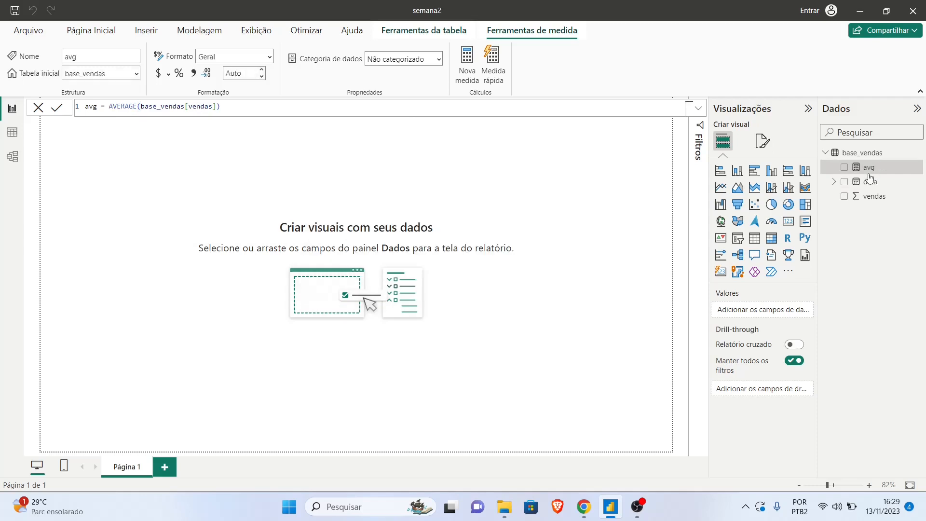
Create a second measure in base_vendas defined as avg2 = AVERAGE(base_vendas[vendas])+10
right_click(916, 155)
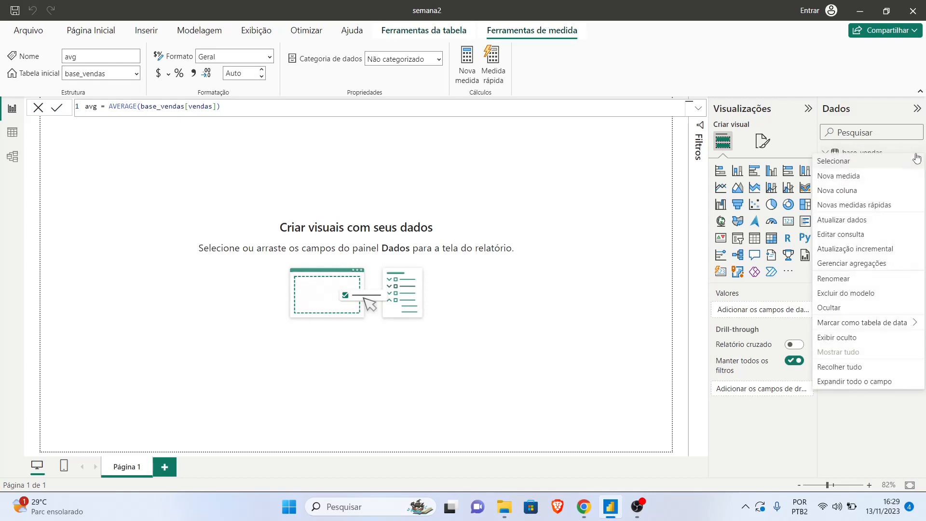
left_click(870, 177)
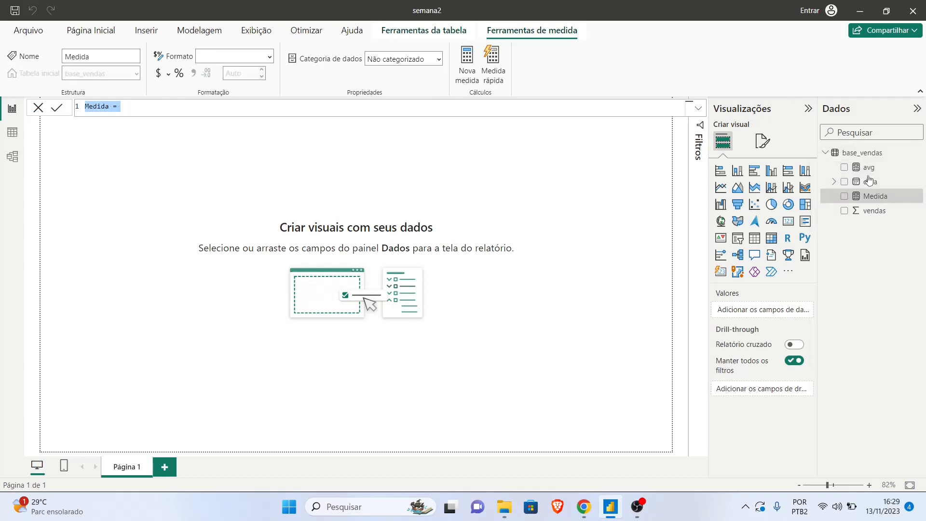
key("BackSpace")
key("Caps_Lock")
type("avg")
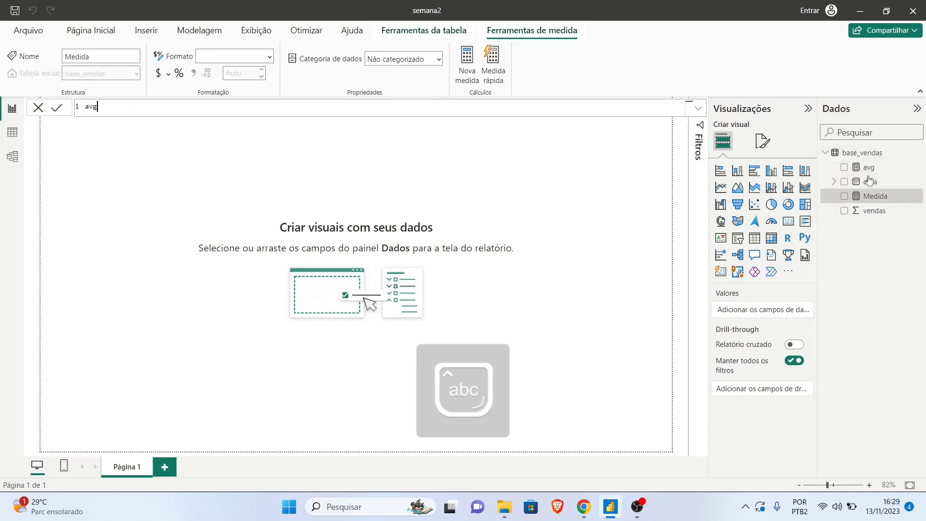
type("2 =")
key("Caps_Lock")
type("AVER")
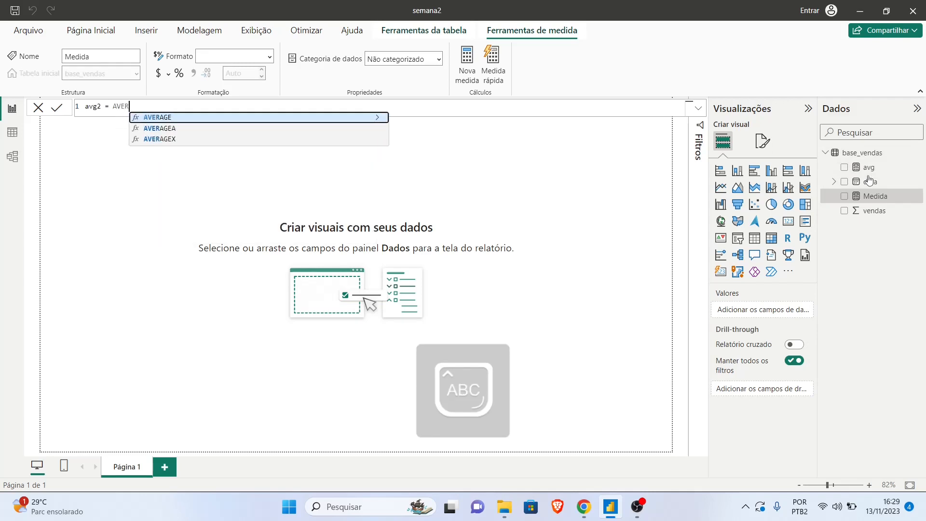
key("Tab")
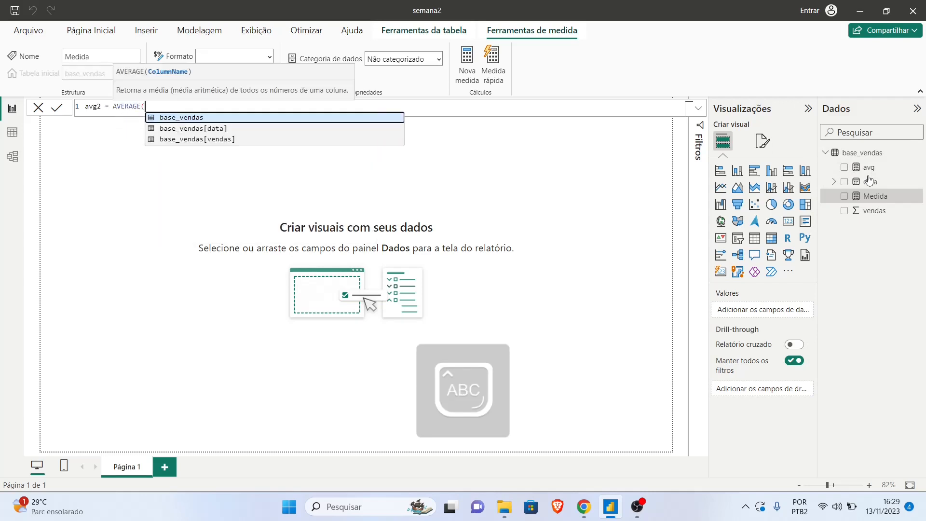
key("Down")
key("Down")
key("Tab")
type(")")
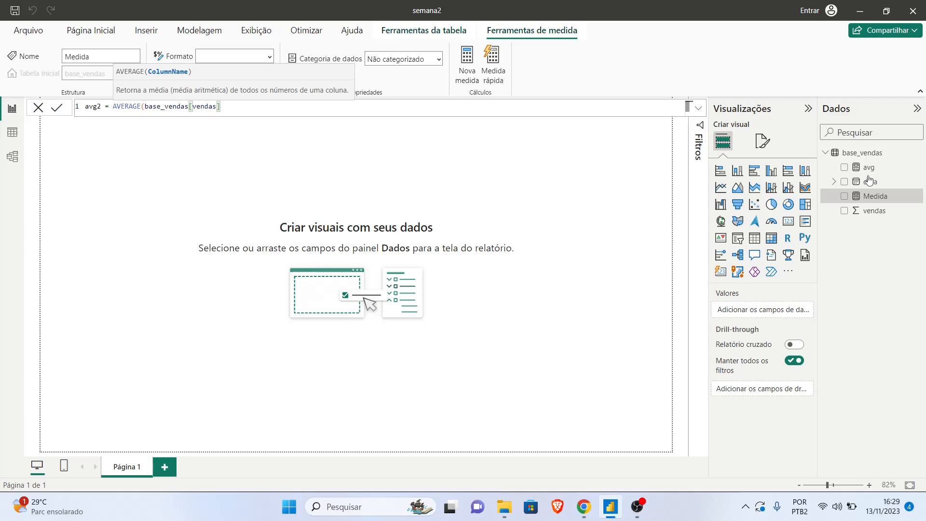
type(")+10")
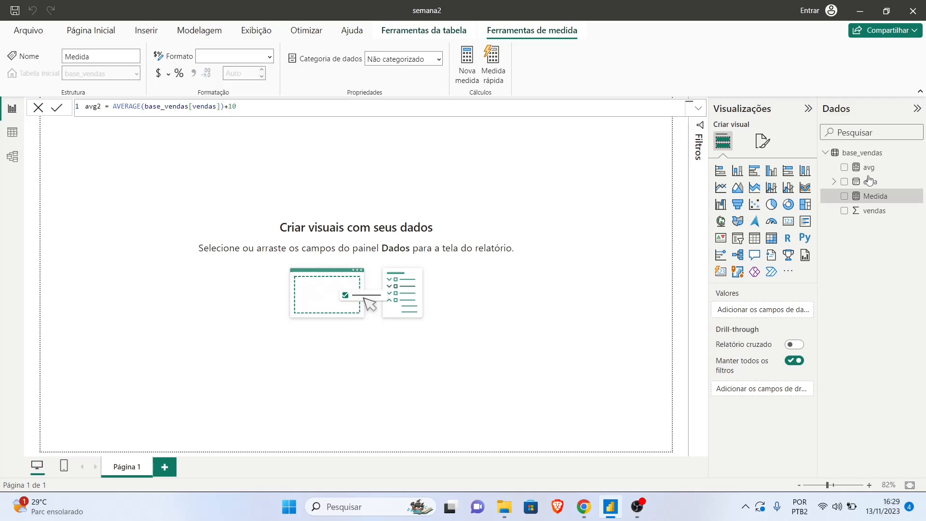
key("Return")
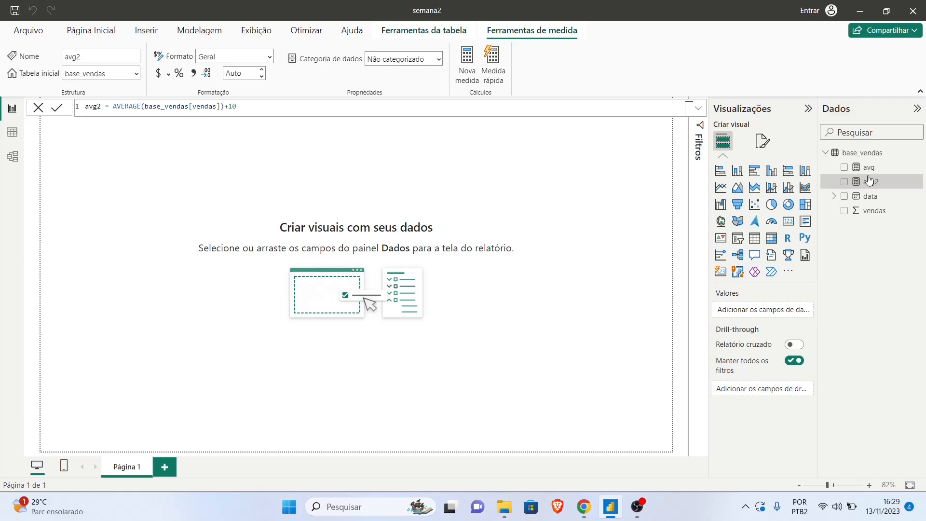
Create a third measure in base_vendas defined as avg3 = AVERAGE(base_vendas[vendas])+20
left_click(915, 153)
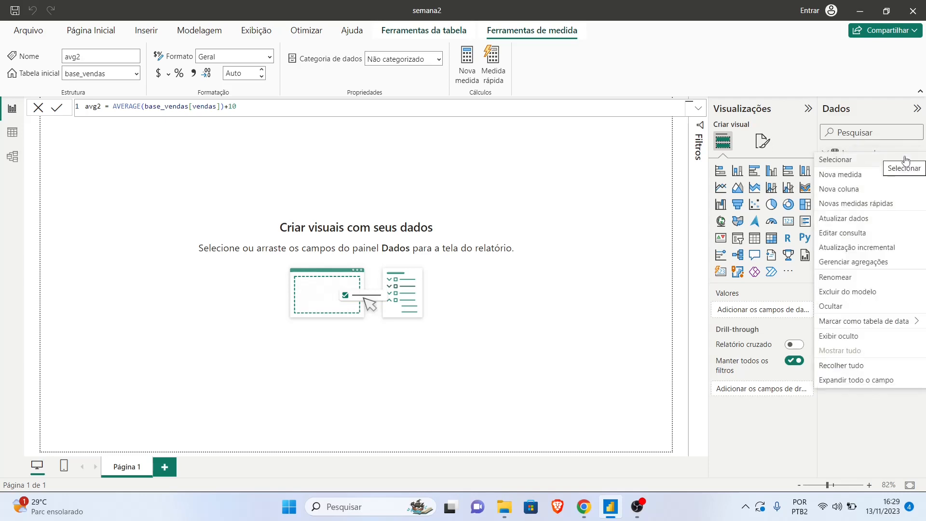
left_click(867, 175)
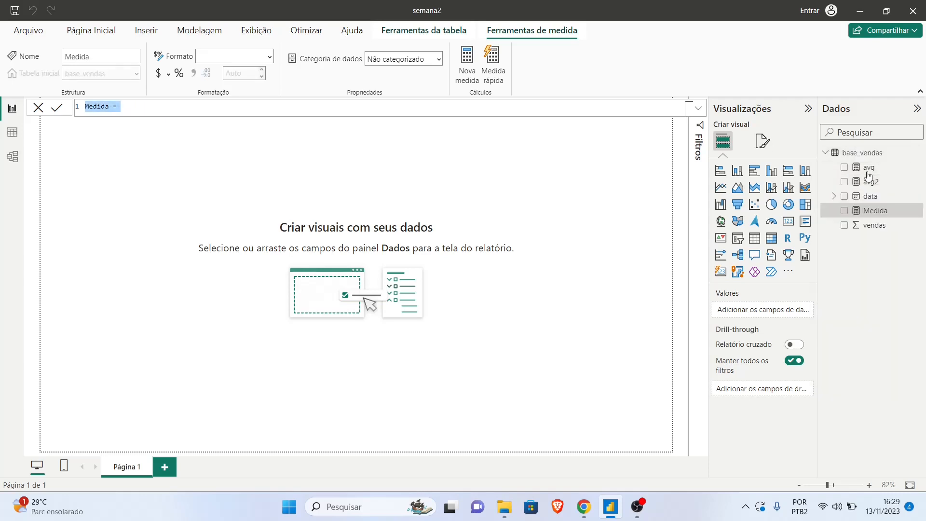
type("AVG")
key("Caps_Lock")
key("BackSpace")
key("BackSpace")
key("BackSpace")
type("a")
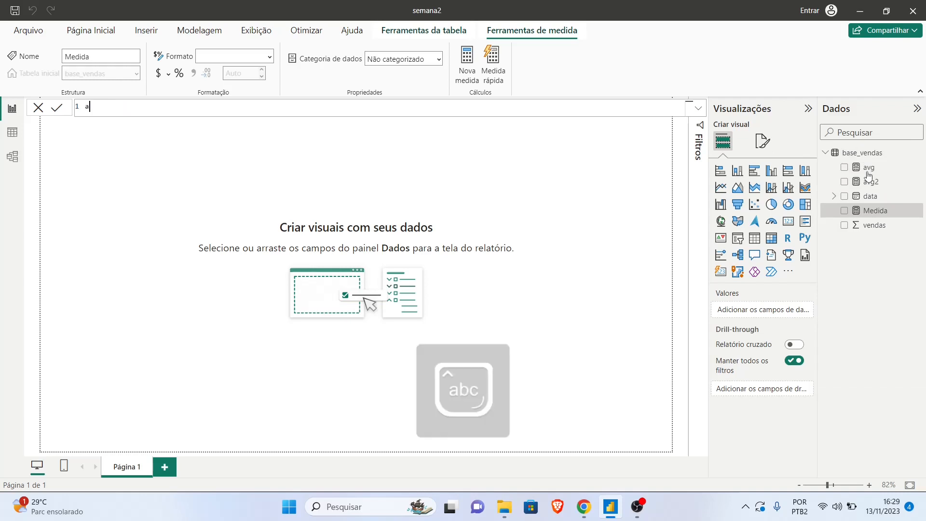
type("vg3 =")
key("Caps_Lock")
type("AVERAGE(")
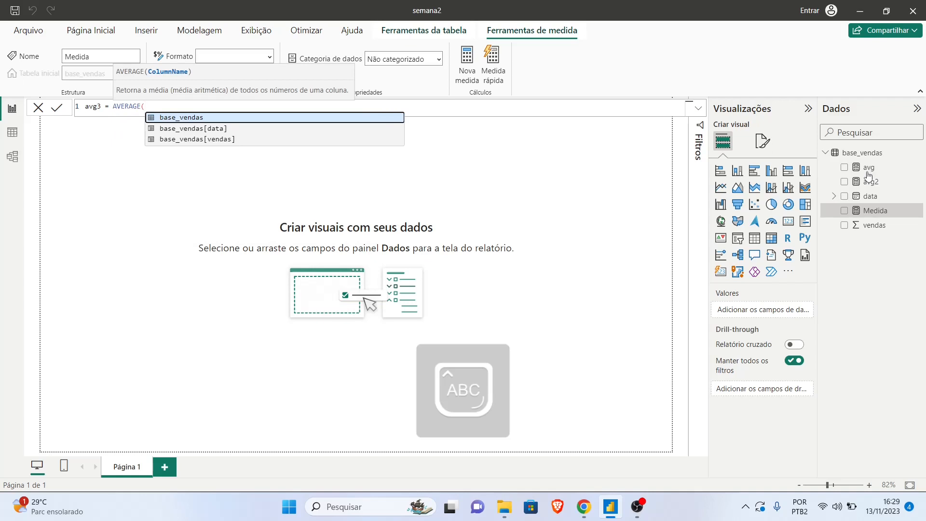
key("Down")
key("Down")
key("Tab")
key("Caps_Lock")
type(")")
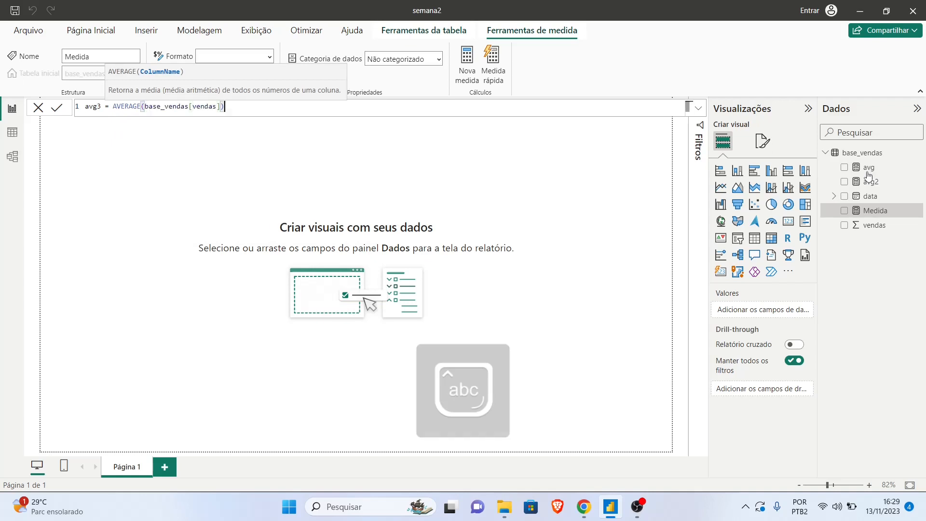
type("+20")
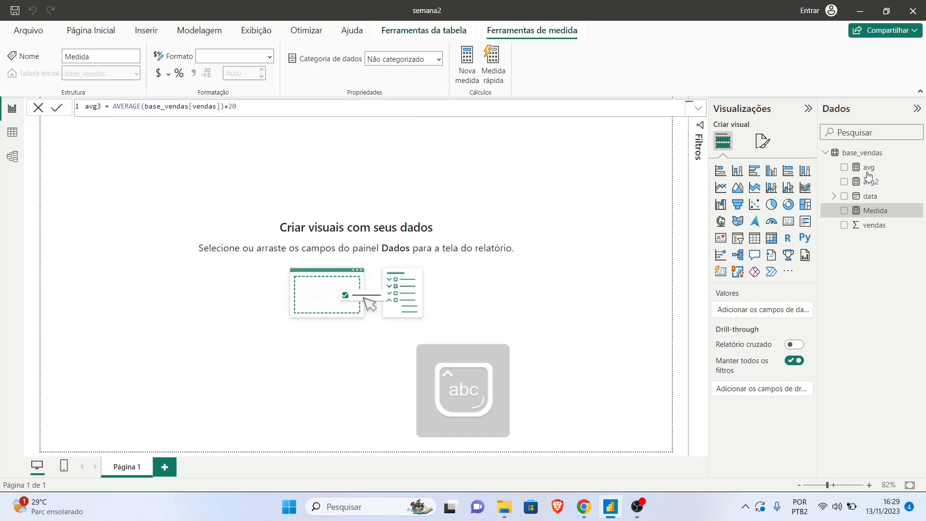
key("Return")
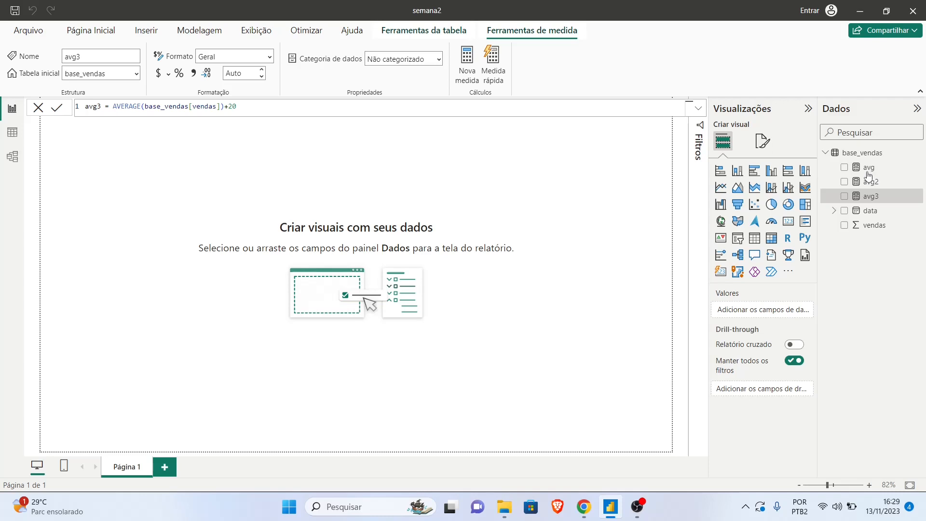
left_click(630, 202)
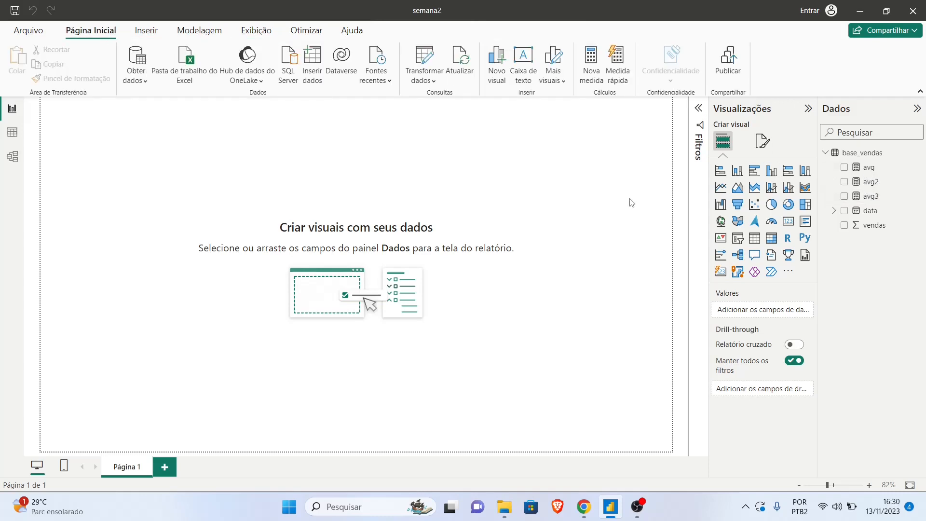
Try out a widened clustered column chart of the measures avg, avg2 and avg3, and delete it from the page
left_click(772, 171)
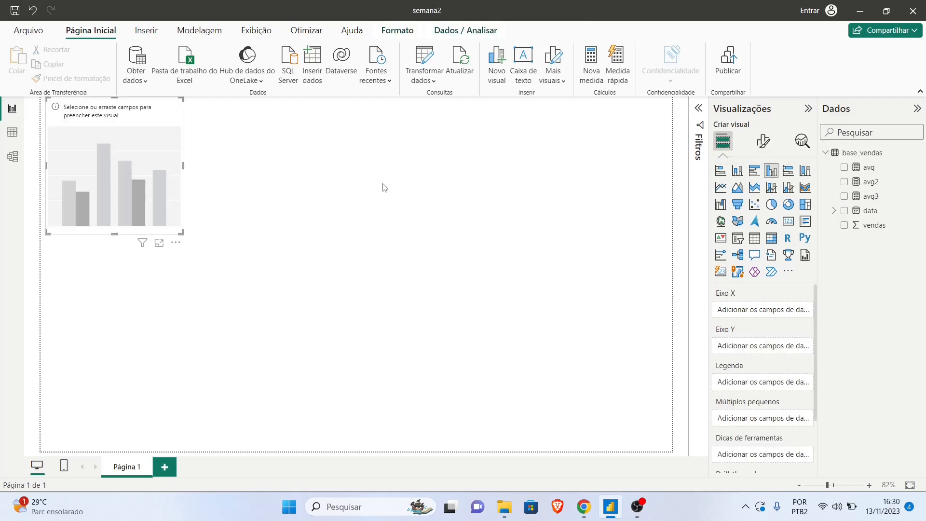
left_click(845, 167)
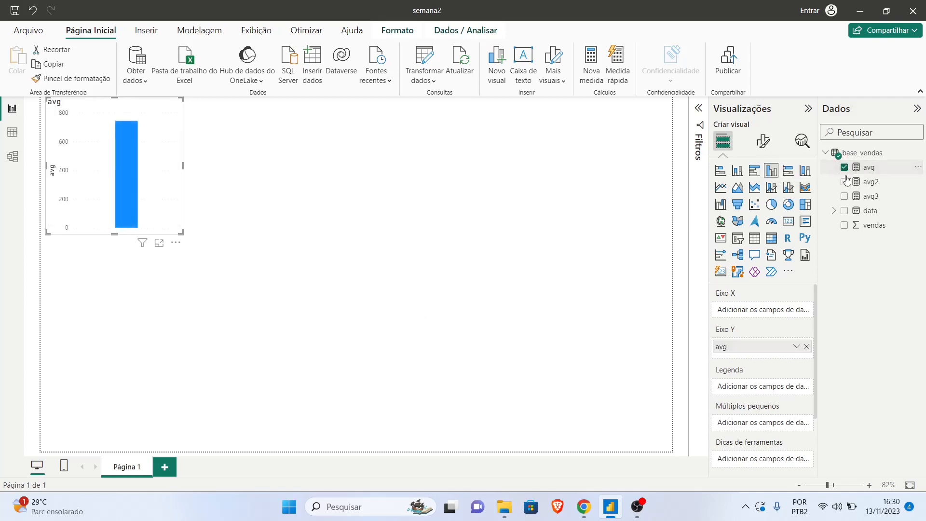
left_click(844, 182)
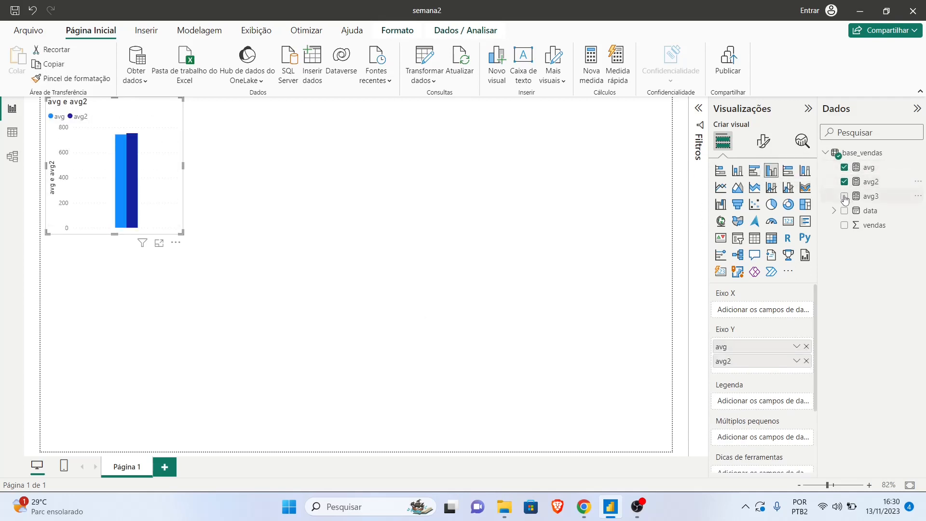
left_click(845, 196)
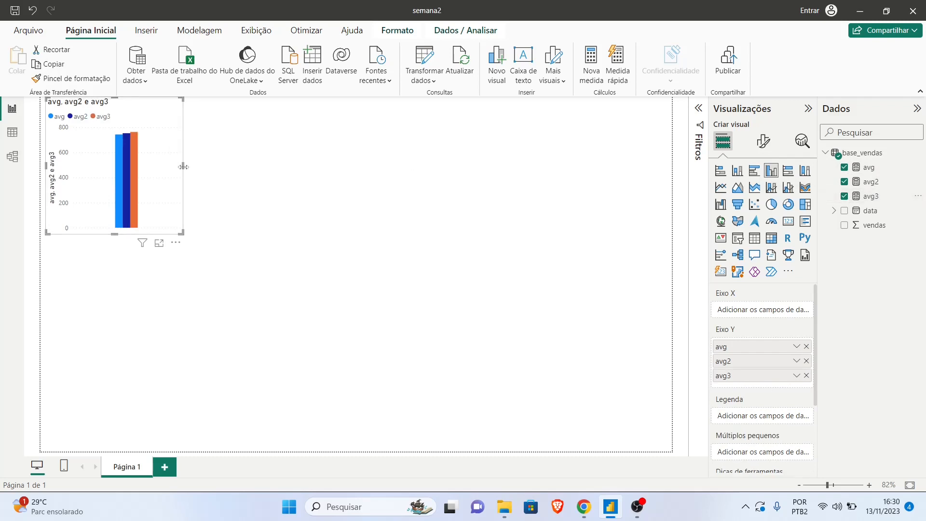
left_click_drag(183, 166, 245, 177)
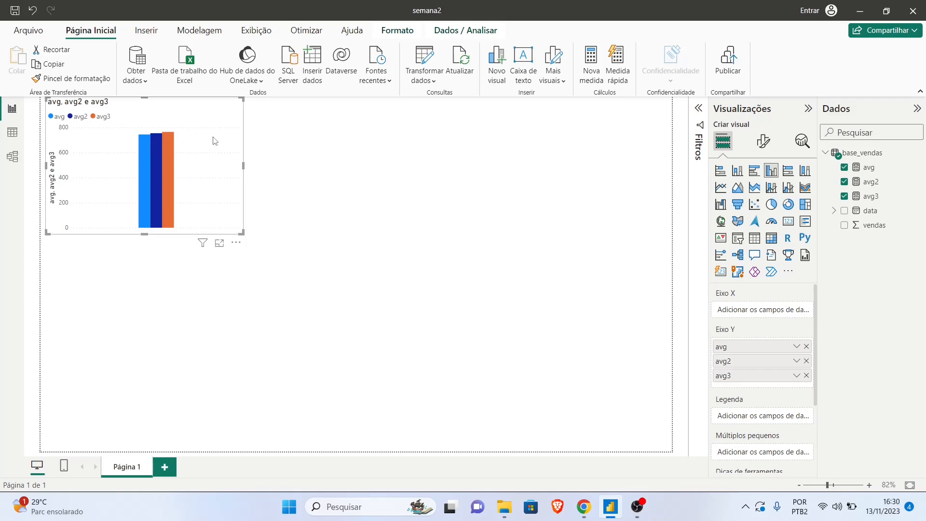
key("Delete")
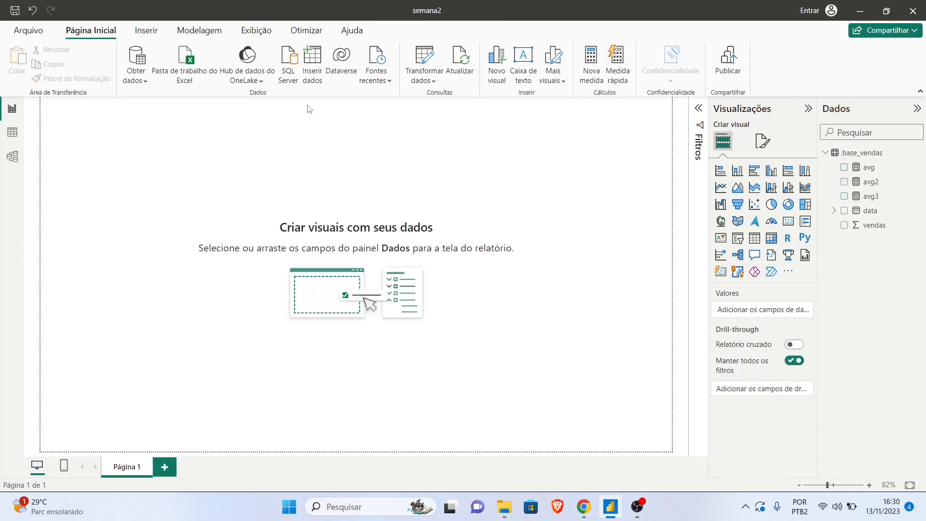
Start a manually entered table with two columns named medida and ordem
left_click(314, 55)
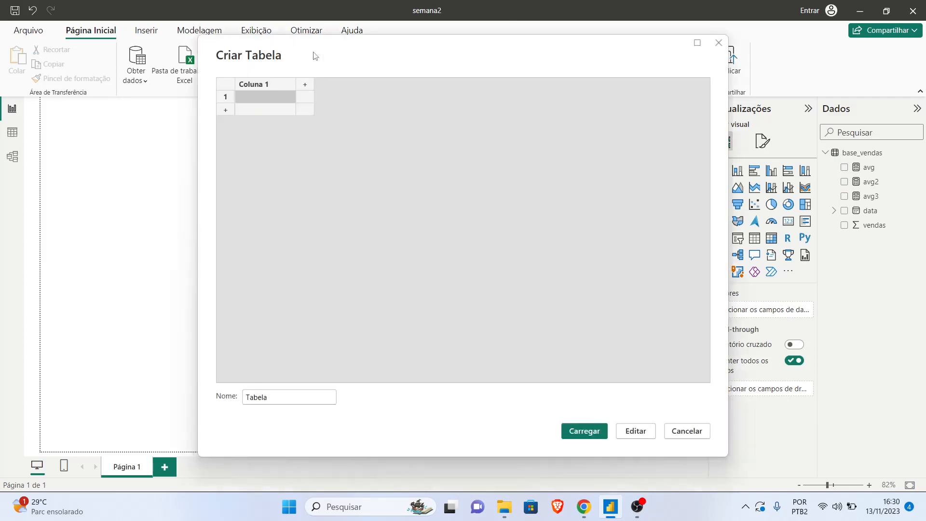
double_click(259, 87)
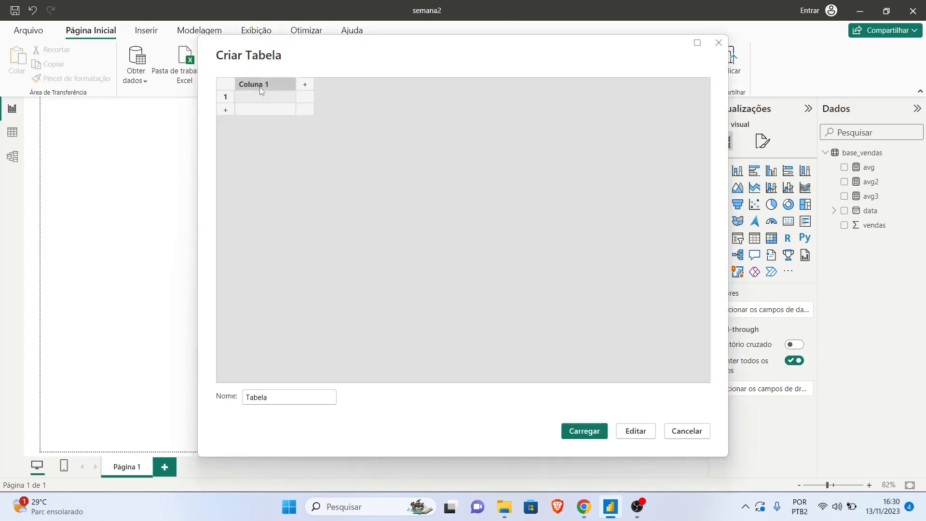
key("Caps_Lock")
type("M")
key("Caps_Lock")
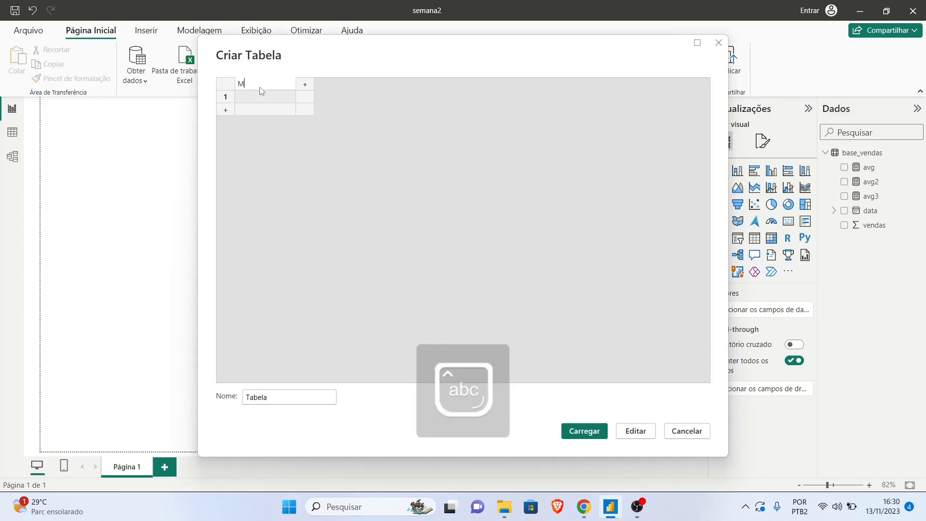
key("BackSpace")
type("medida")
left_click(305, 85)
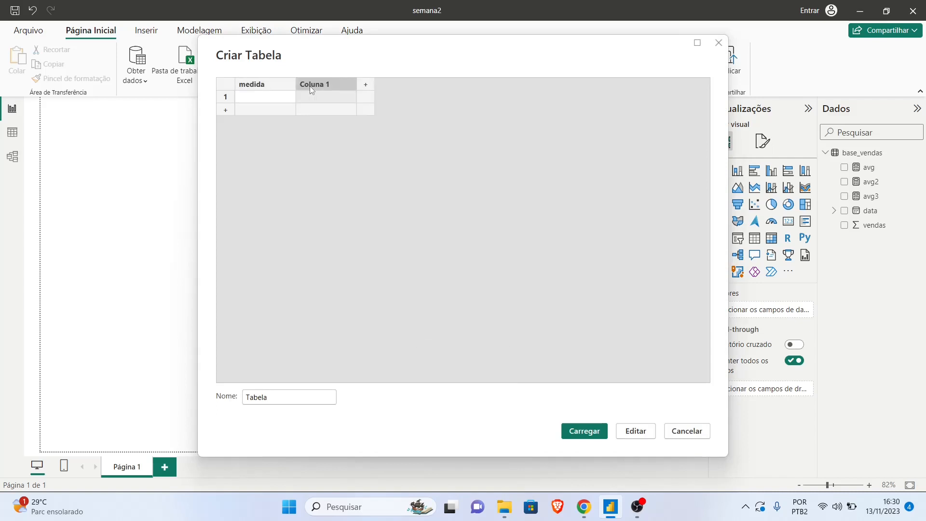
type("ordem")
Fill the table with three medida/ordem rows: avg with 1, avg2 with 2 and avg3 with 3
left_click(269, 98)
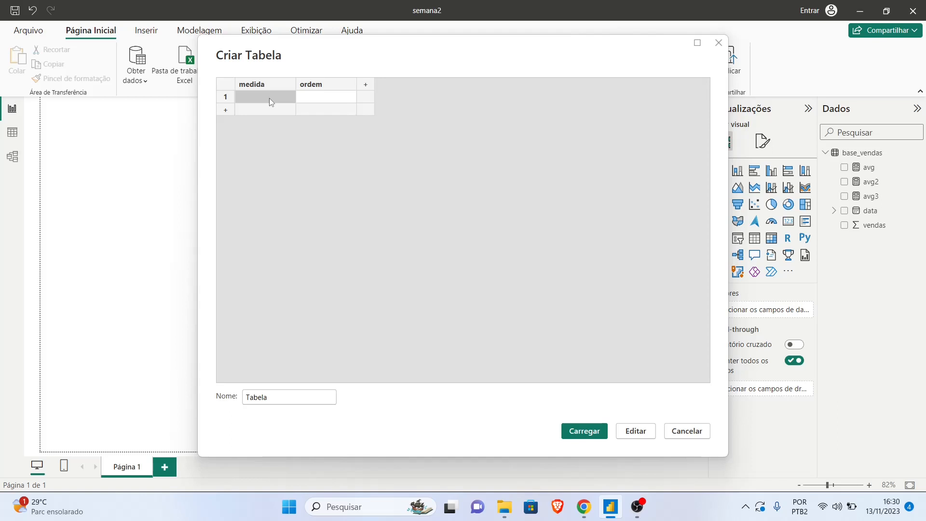
type("avg")
left_click(330, 98)
type("1")
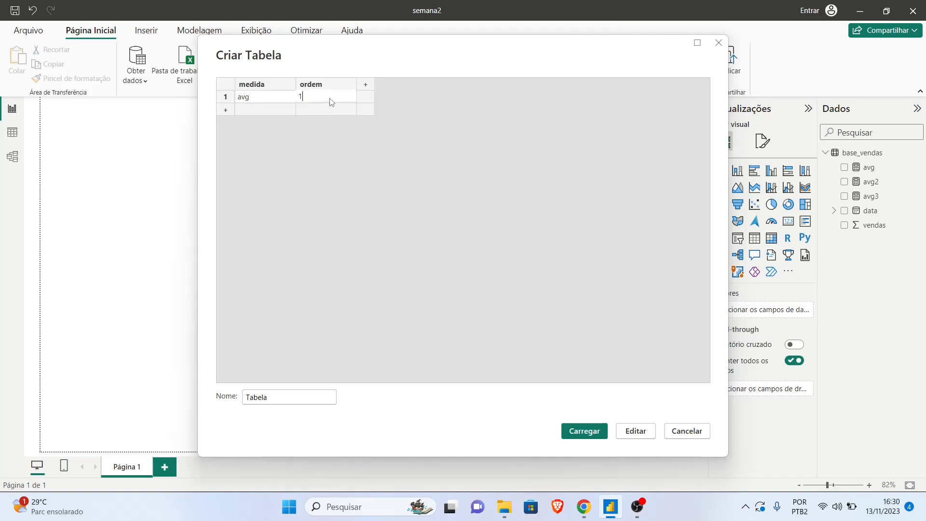
left_click(256, 110)
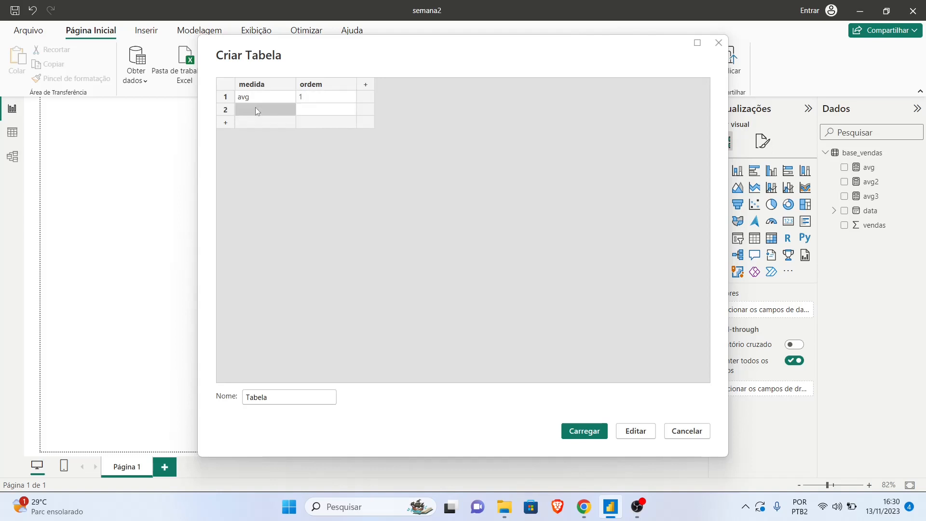
type("avg2")
left_click(309, 109)
type("2")
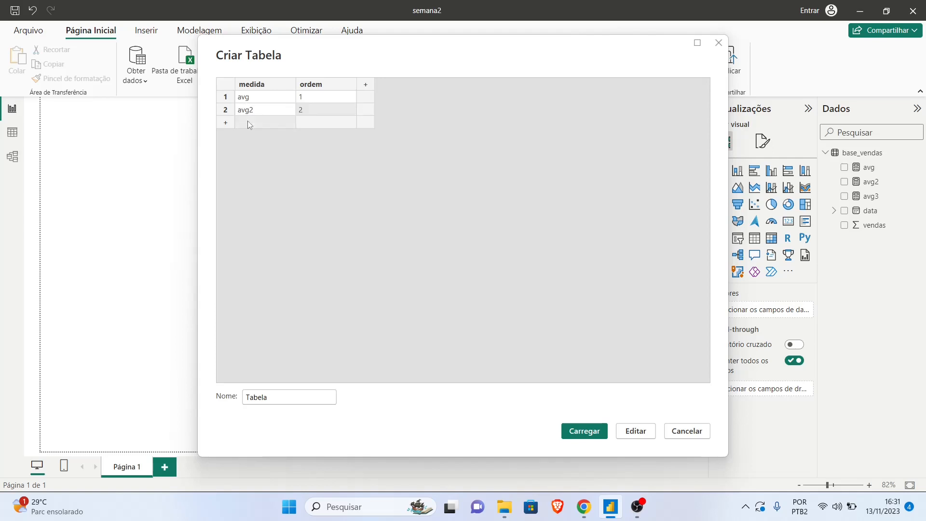
left_click(248, 123)
type("avg3")
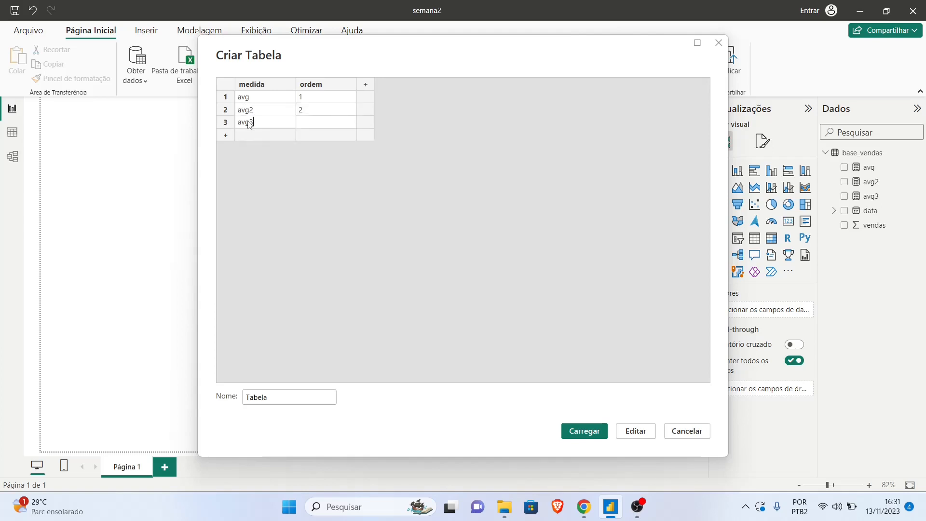
left_click(308, 123)
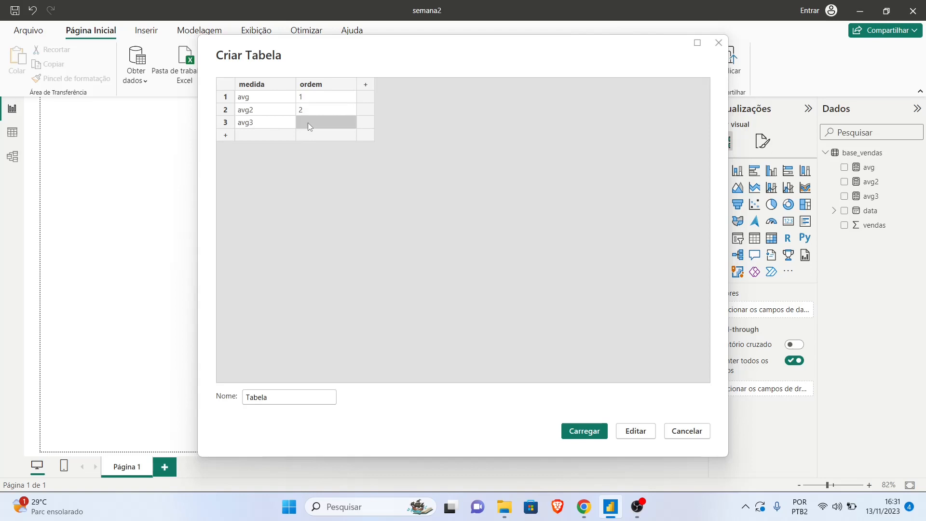
type("3")
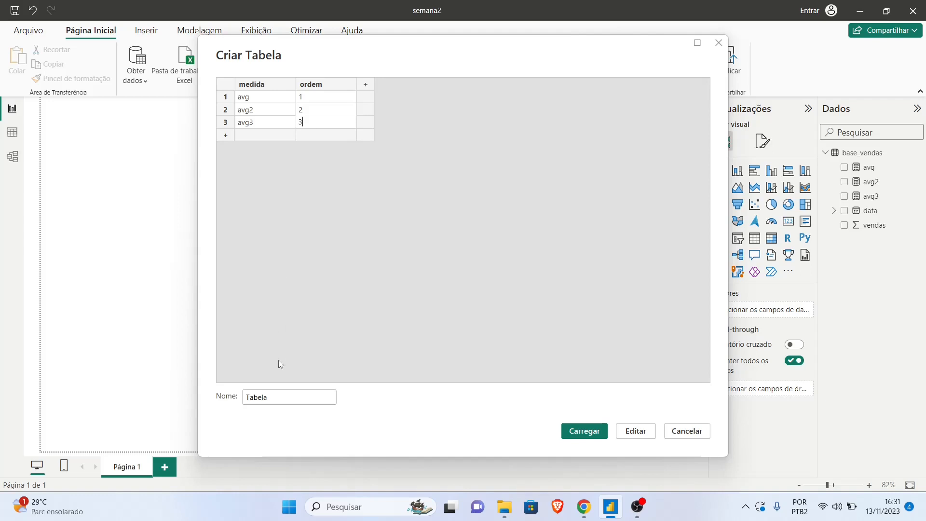
Name the new table ordem_medida and load it into the model
left_click(286, 391)
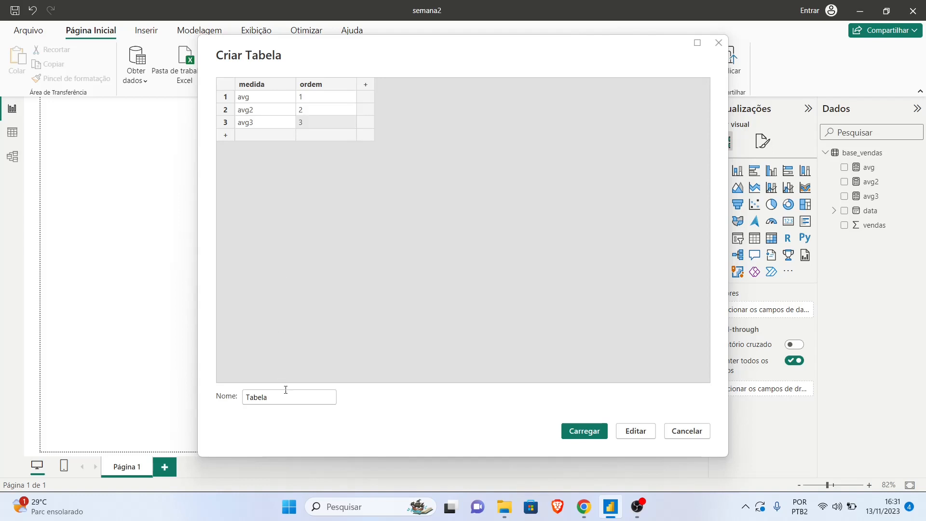
double_click(261, 398)
type("ordem_medida")
left_click(589, 430)
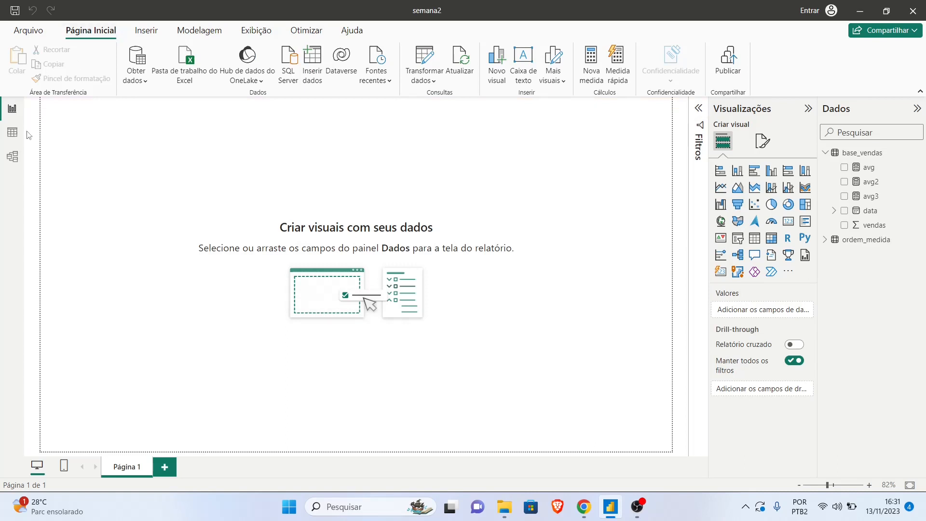
Set the medida column of the ordem_medida table to sort by the ordem column
left_click(12, 133)
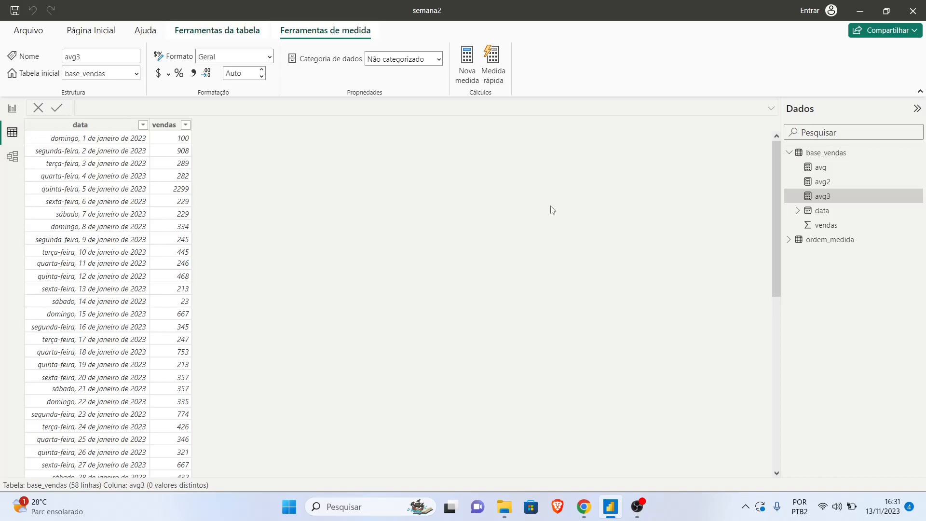
left_click(825, 241)
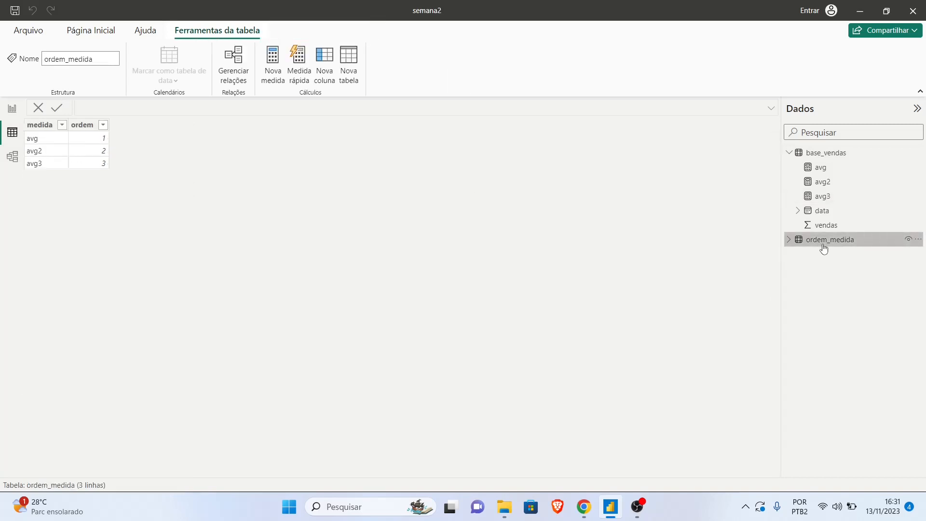
left_click(44, 124)
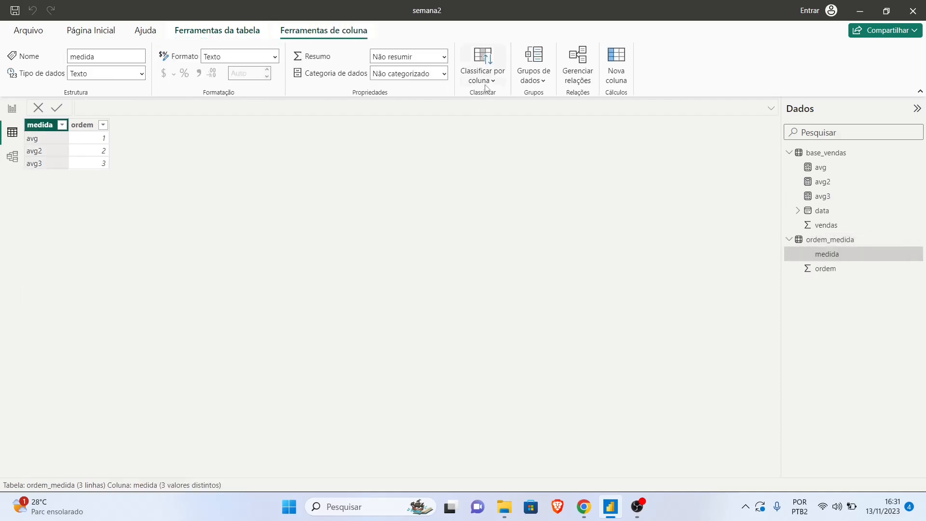
left_click(486, 85)
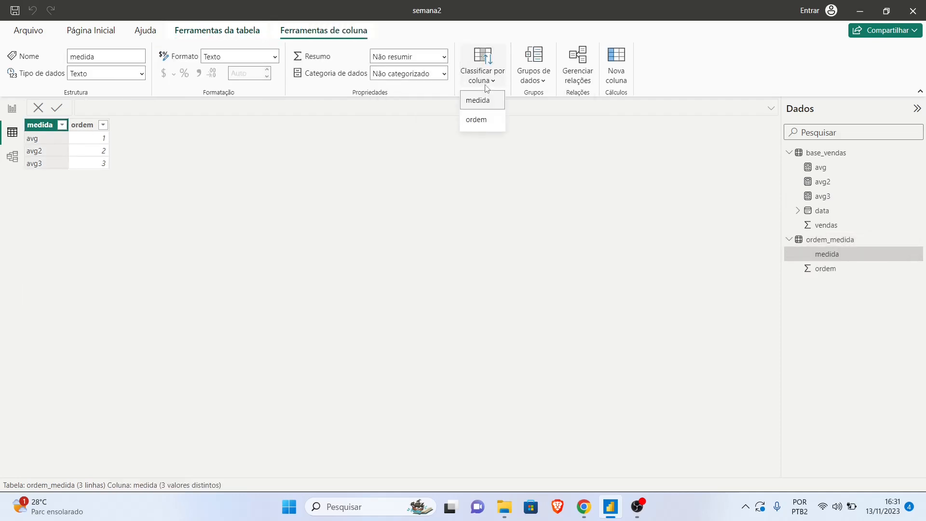
left_click(480, 120)
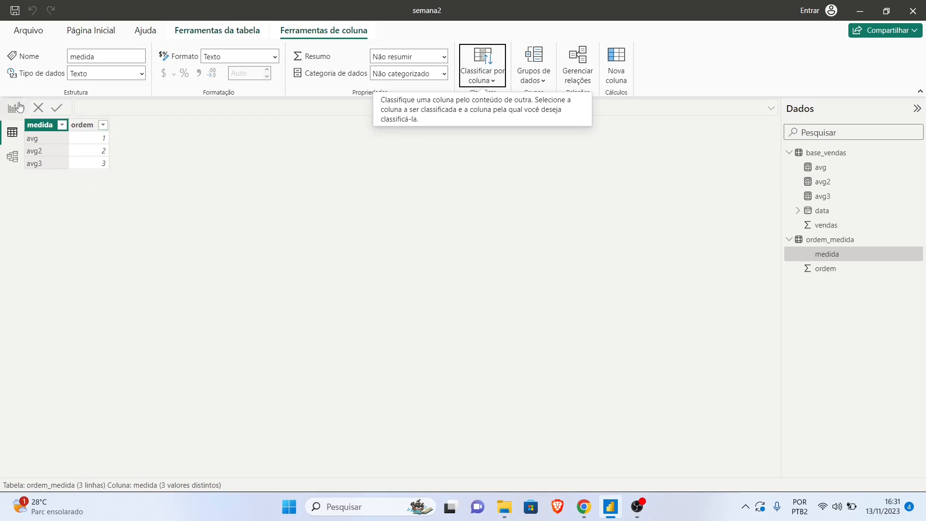
Hide the ordem column of ordem_medida from the report view
left_click(99, 125)
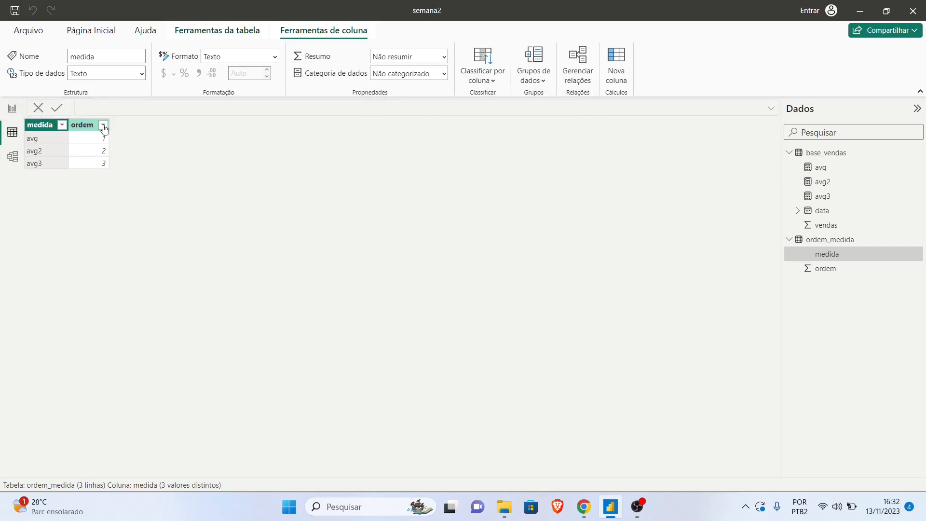
left_click(103, 125)
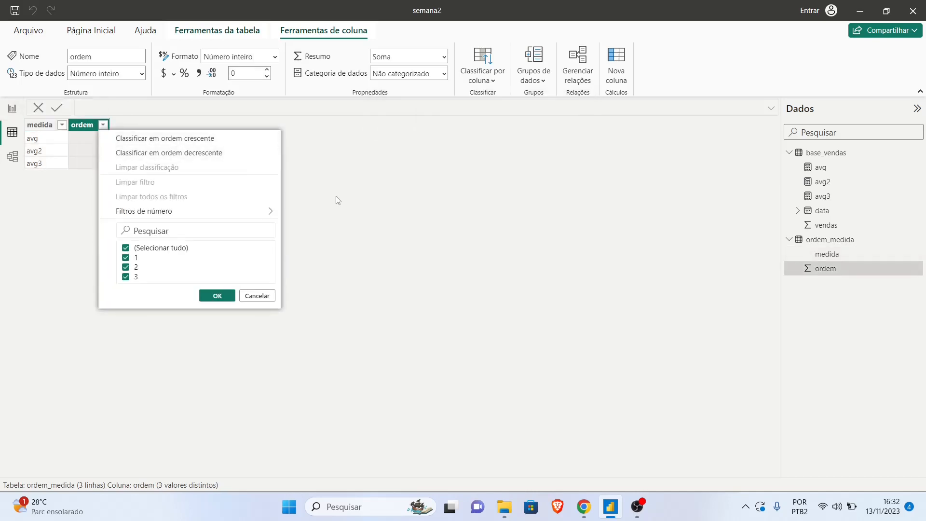
left_click(337, 200)
right_click(90, 125)
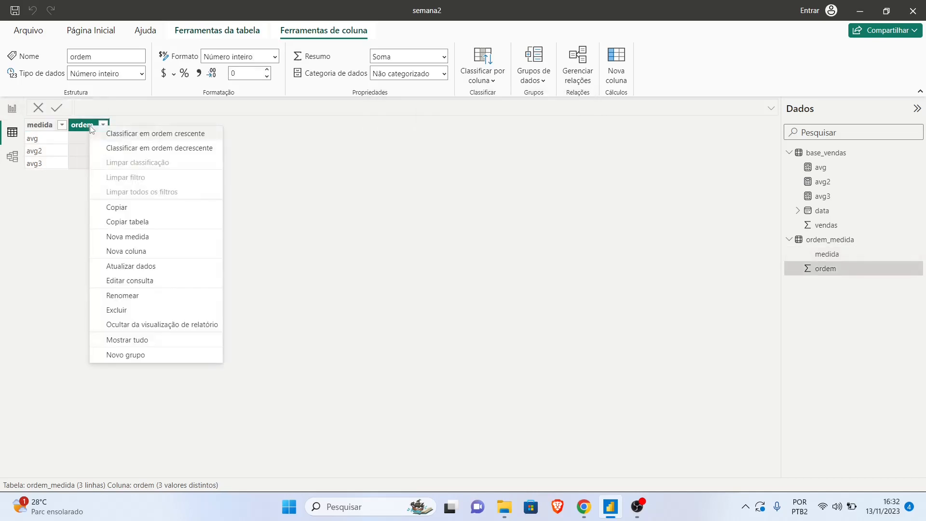
left_click(161, 327)
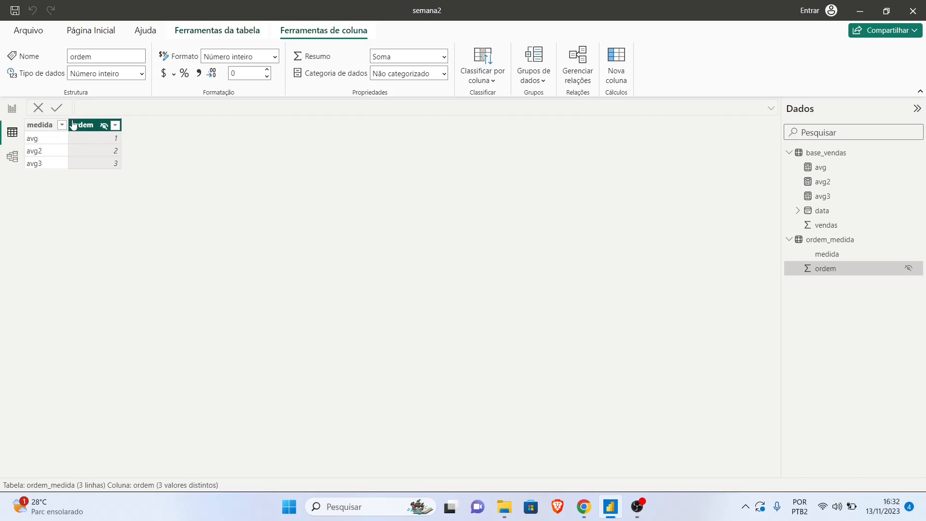
Create a new measure in base_vendas from the report view, beginning its formula with mostrar_barras = SWITCH(
left_click(13, 114)
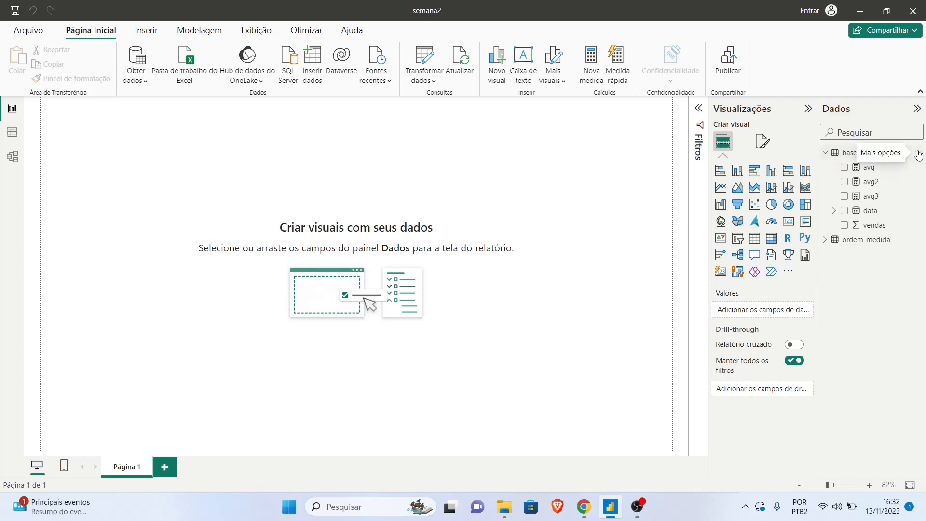
left_click(918, 154)
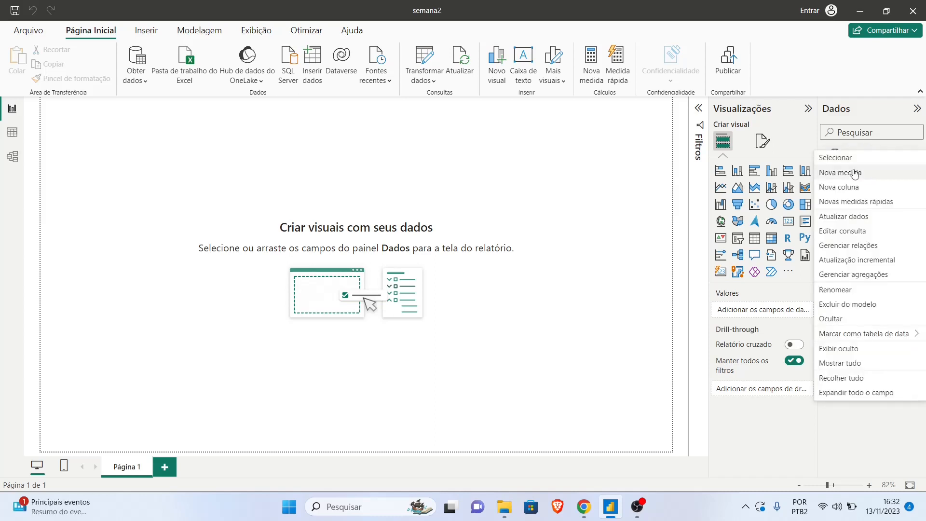
left_click(855, 173)
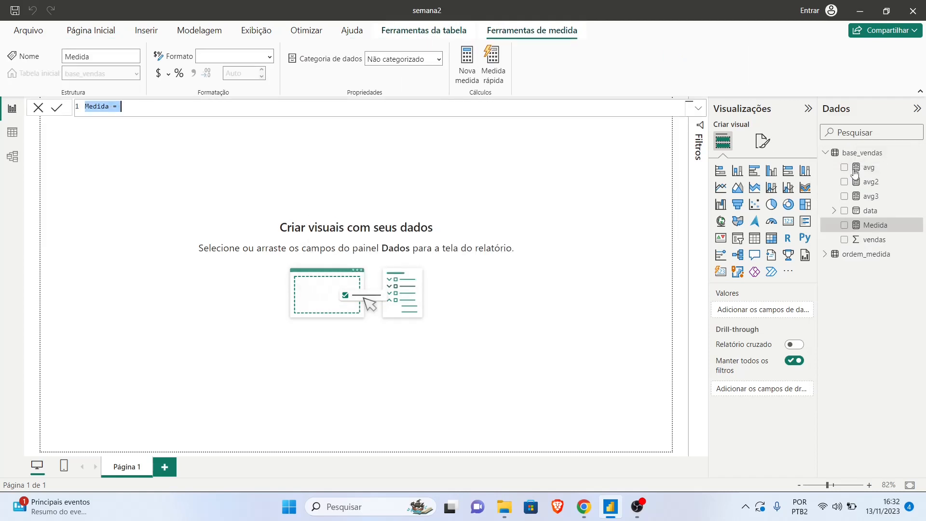
type("mostrar_ba")
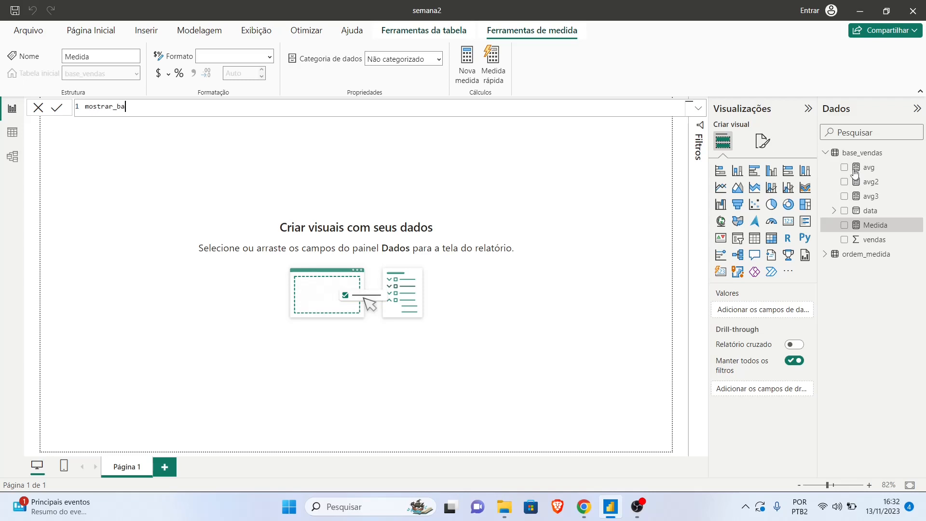
type("rras =")
key("Caps_Lock")
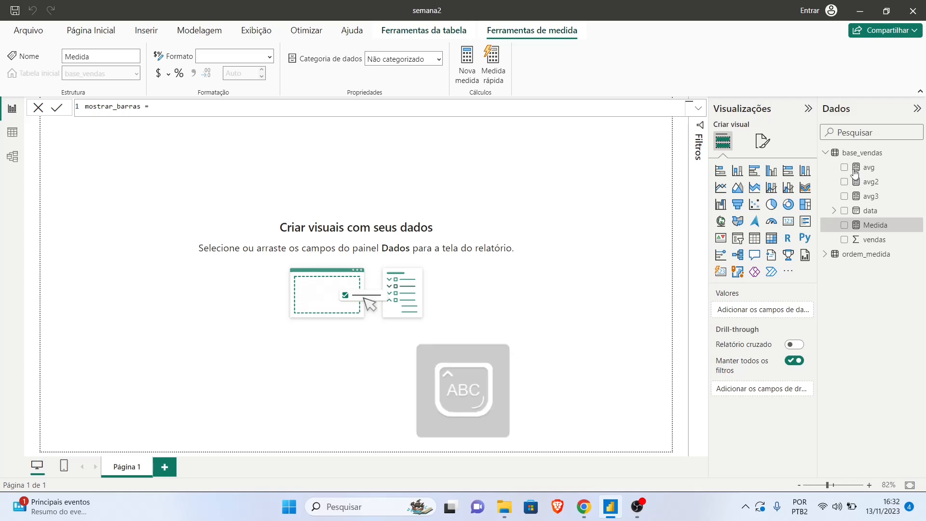
type("SWITCH(")
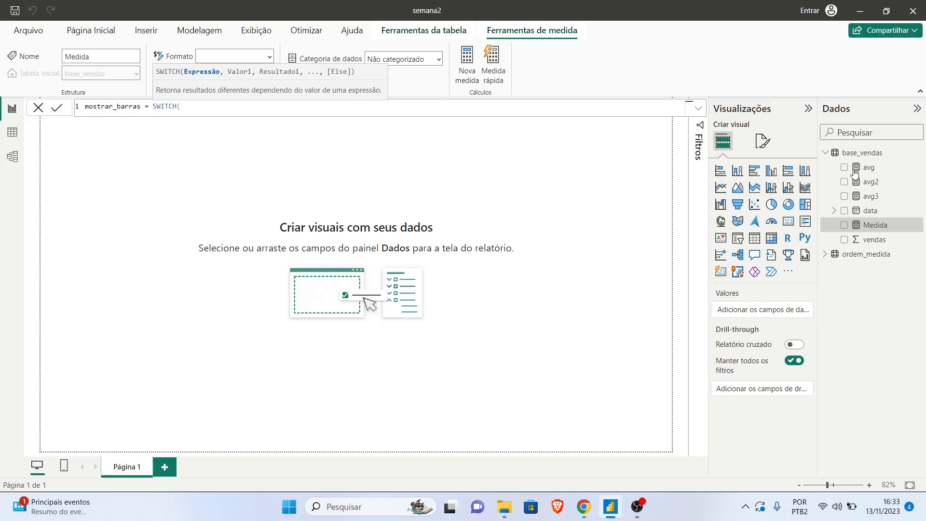
type("VALU")
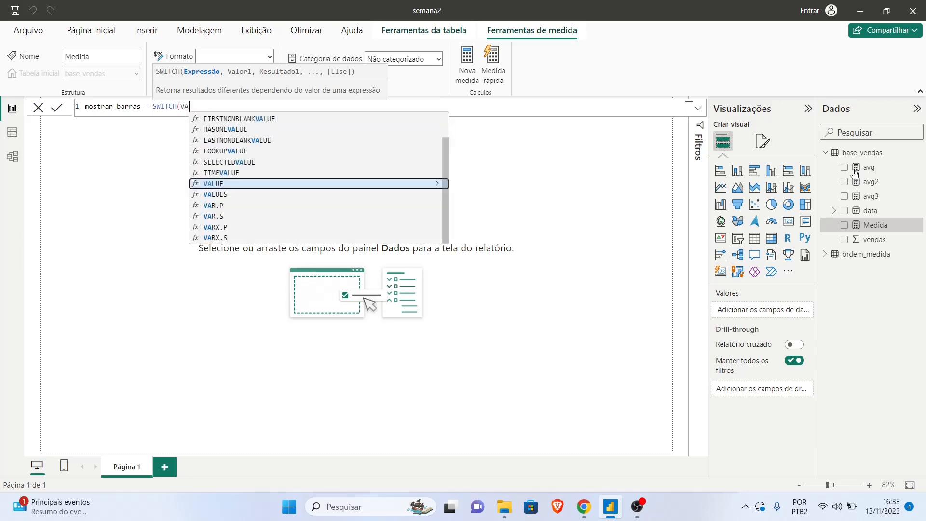
key("BackSpace")
key("BackSpace")
key("BackSpace")
key("BackSpace")
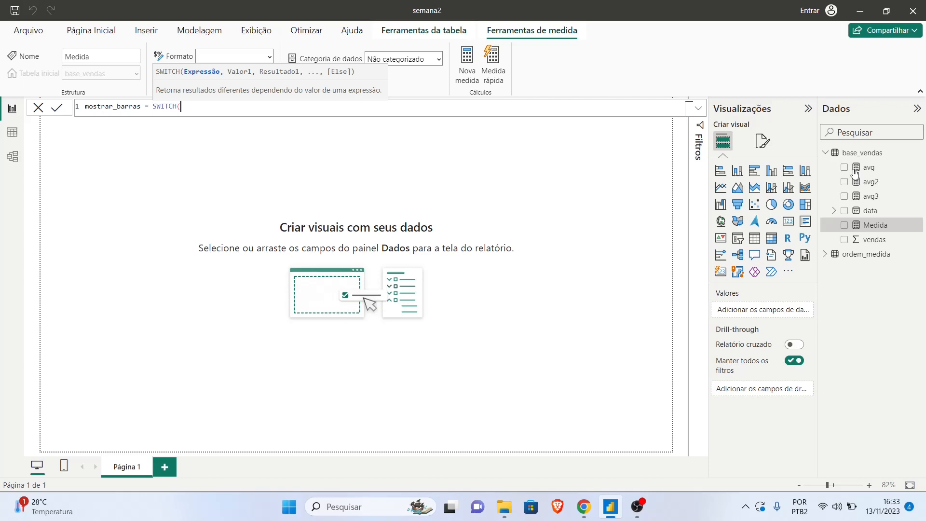
Enter VALUES(ordem_medida[medida]) as the expression argument of SWITCH in the mostrar_barras formula
type("VA")
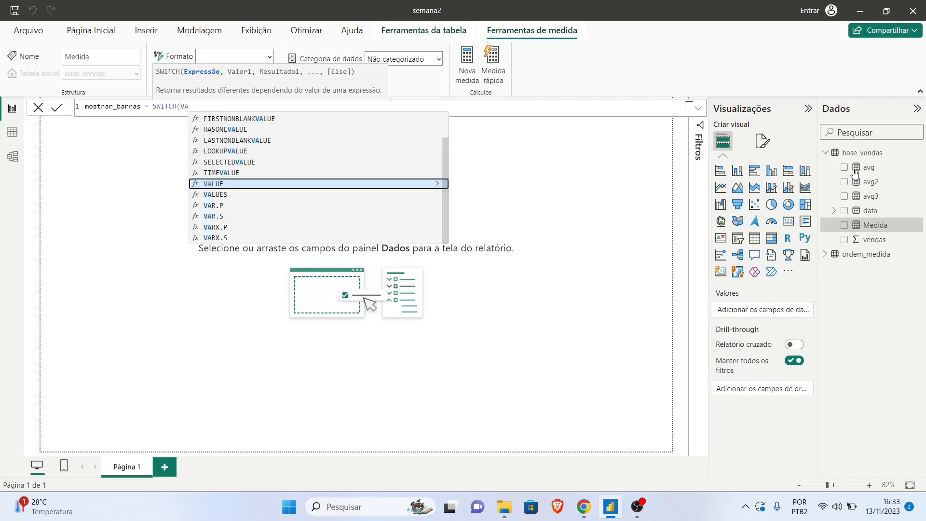
type("LUES(")
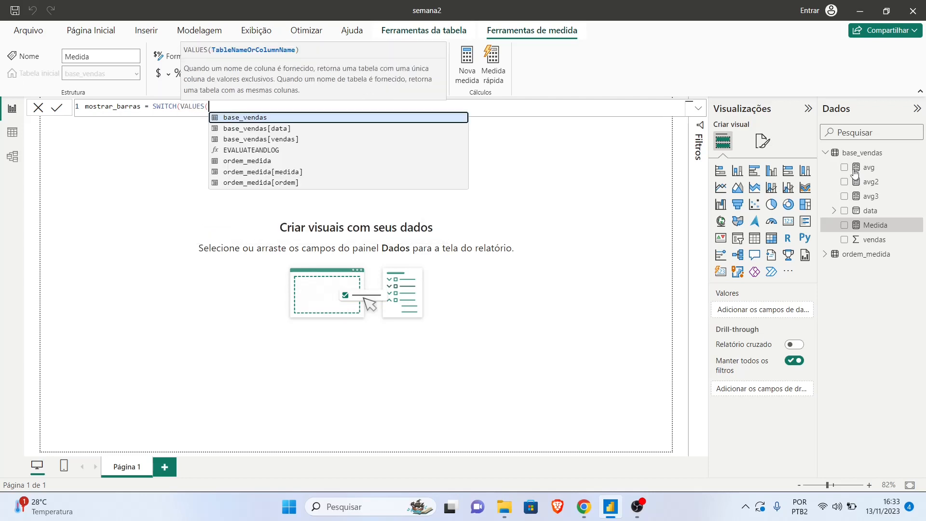
key("Down")
key("Down")
key("Down")
key("Down")
key("Down")
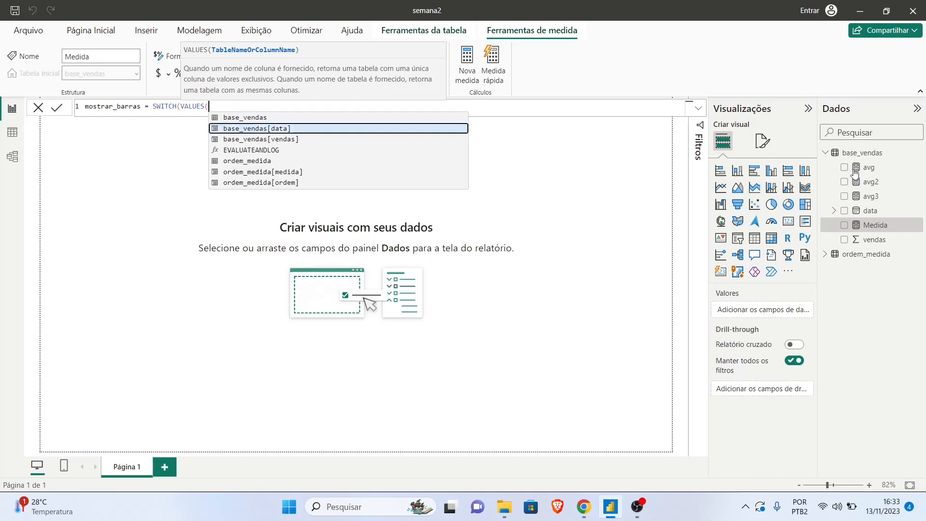
key("Tab")
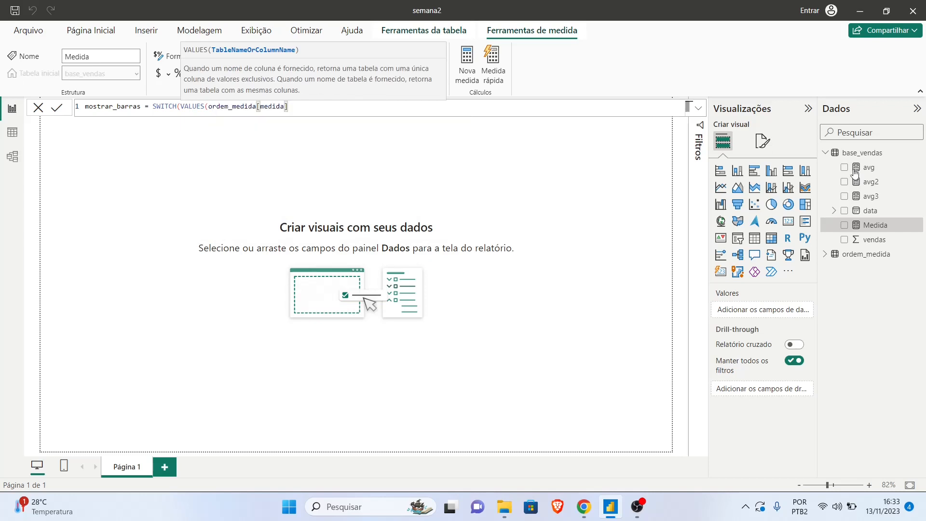
type(")")
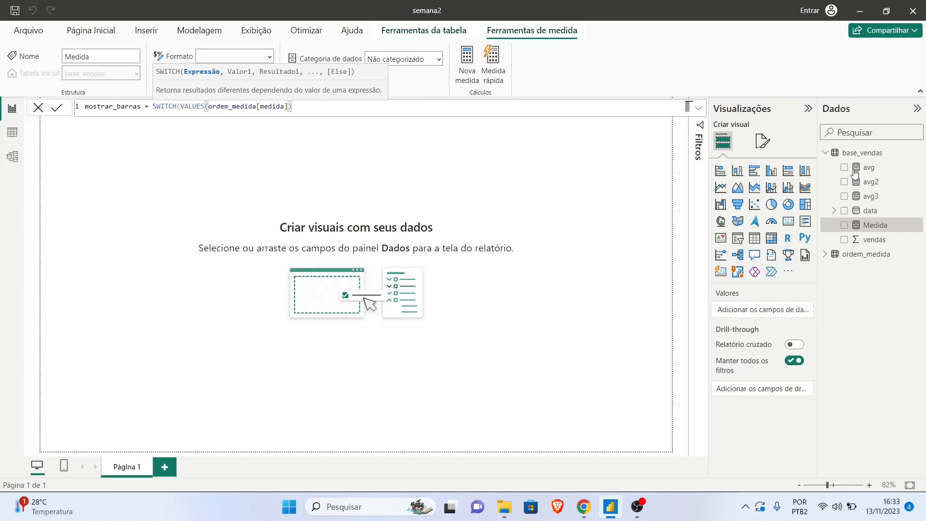
Add the first SWITCH case on a new line of the mostrar_barras formula: "avg" returning the measure [avg]
type(",")
type("\"")
key("BackSpace")
key("shift+Return")
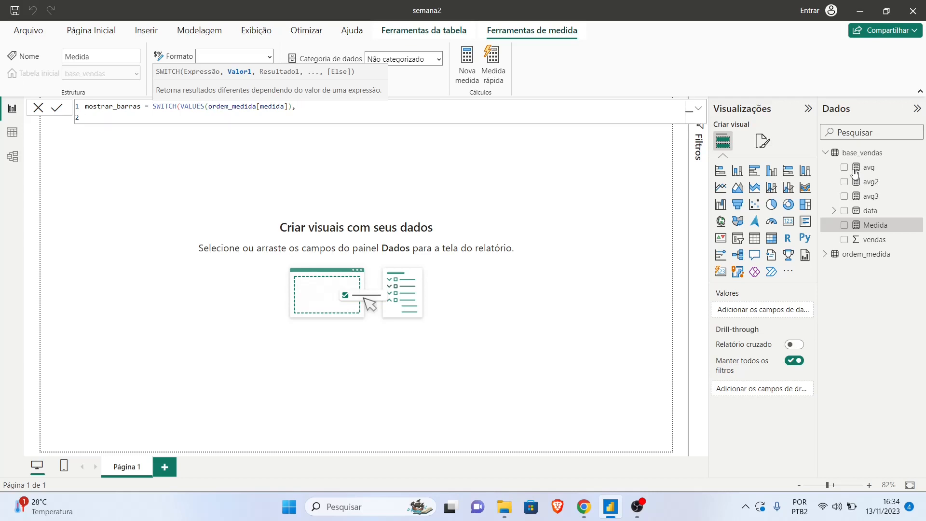
type("\"")
key("Caps_Lock")
type("avg\",")
type("[")
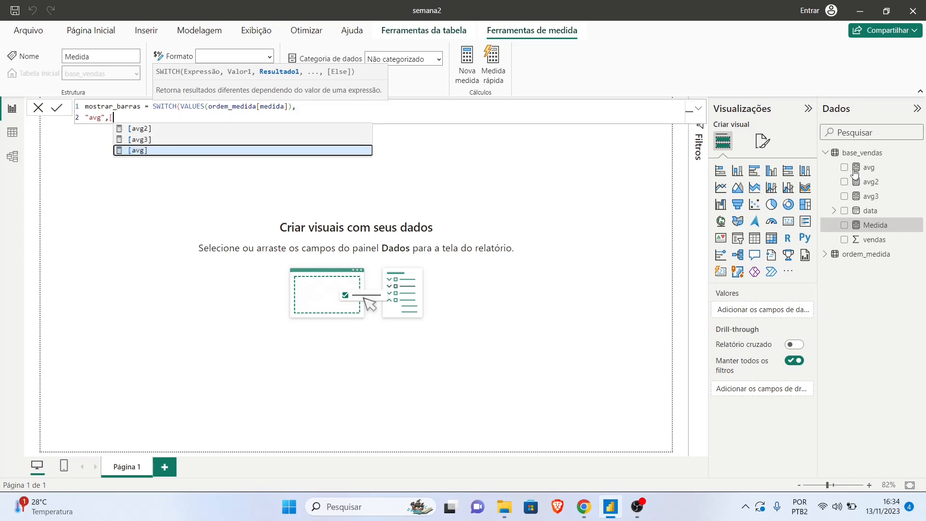
type("av")
key("Tab")
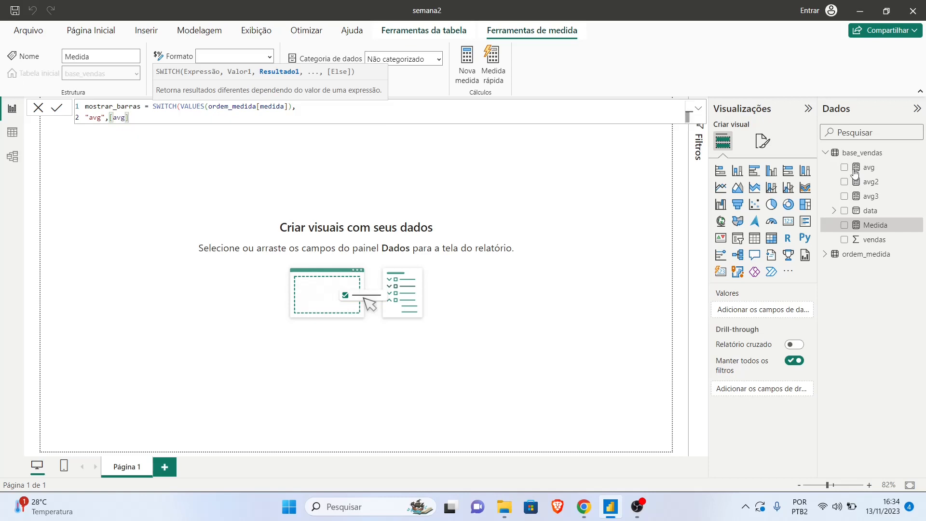
type(",")
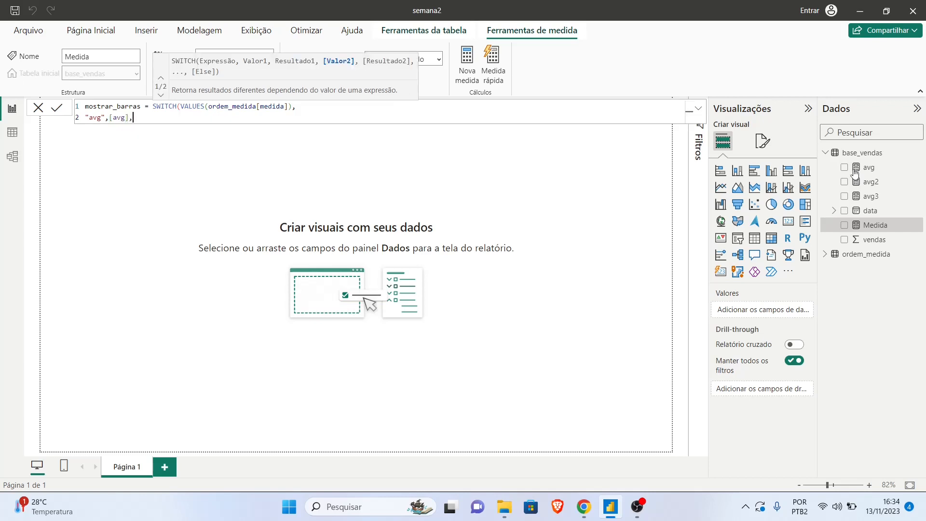
Add a second SWITCH case on its own line of the formula: "avg2" returning the measure [avg2]
key("shift+Return")
type("\"avg")
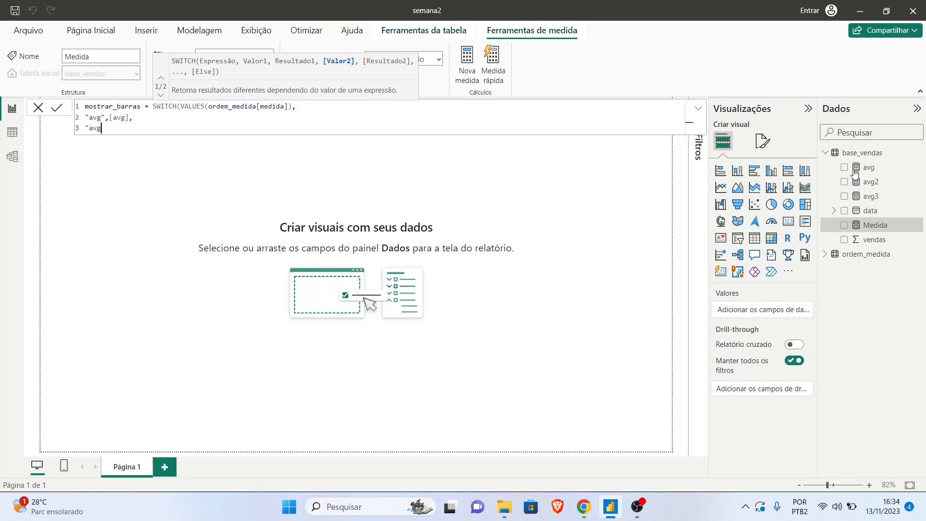
type("1")
type("\"")
type(",")
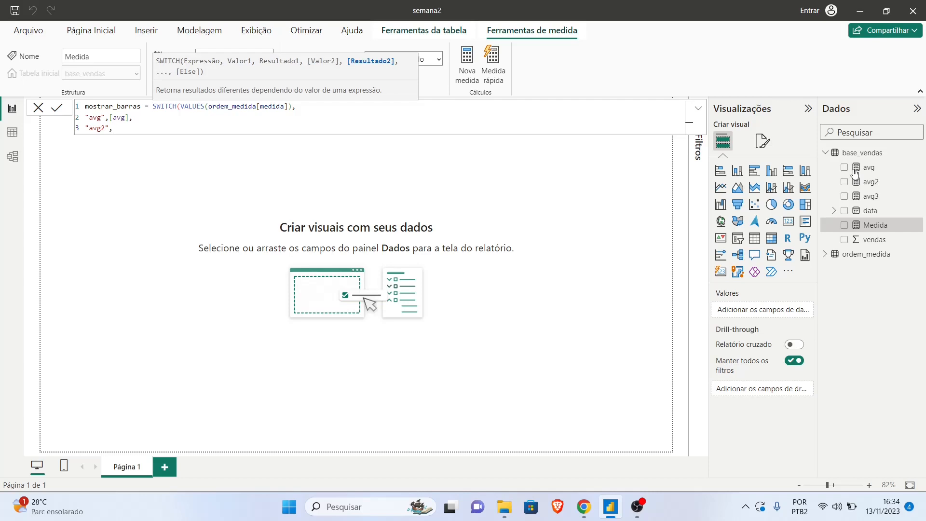
type("[")
key("Up")
key("Up")
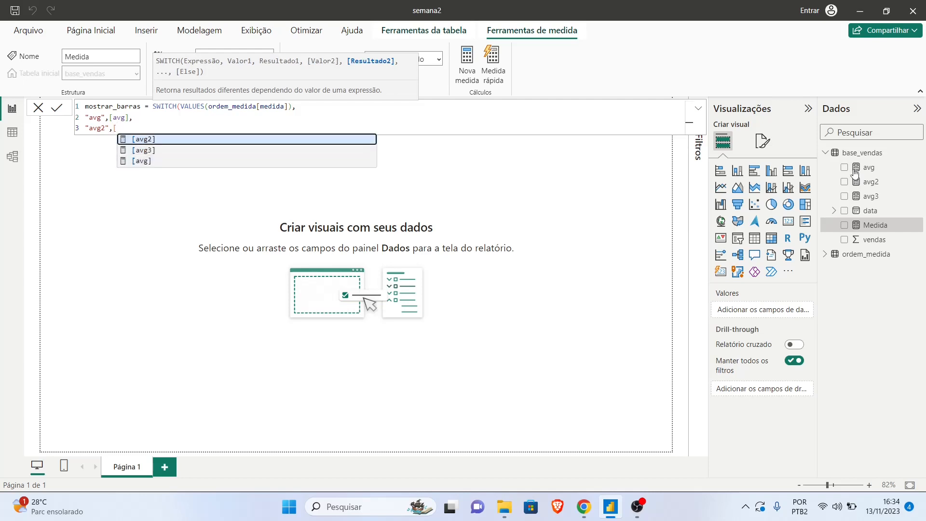
key("Tab")
type(",")
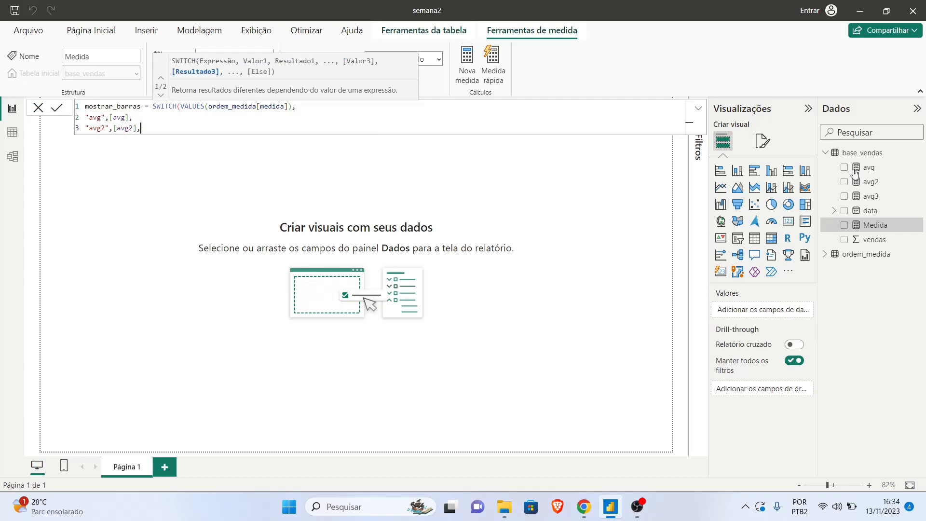
Add a third case on a new line for avg3 returning [avg3], and submit the mostrar_barras formula
key("shift+Return")
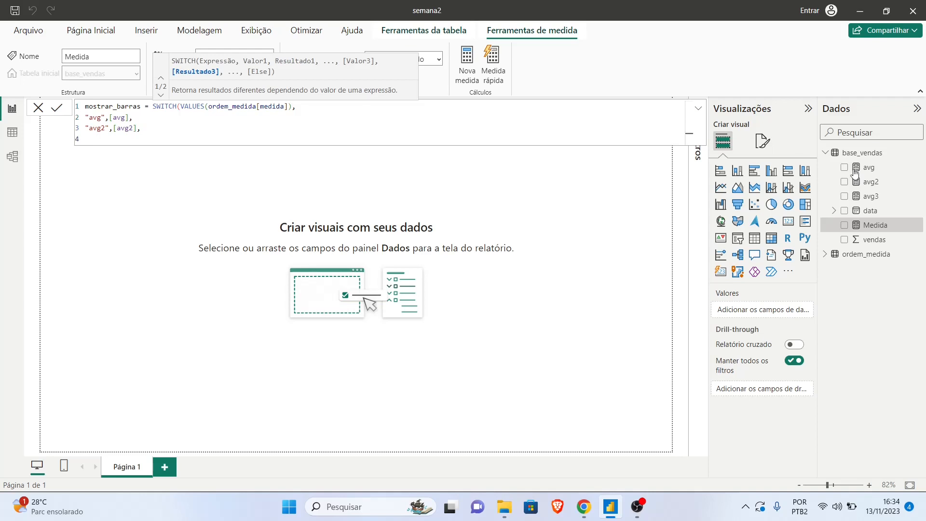
type("\"avg3,[avg3])")
type(")")
key("Return")
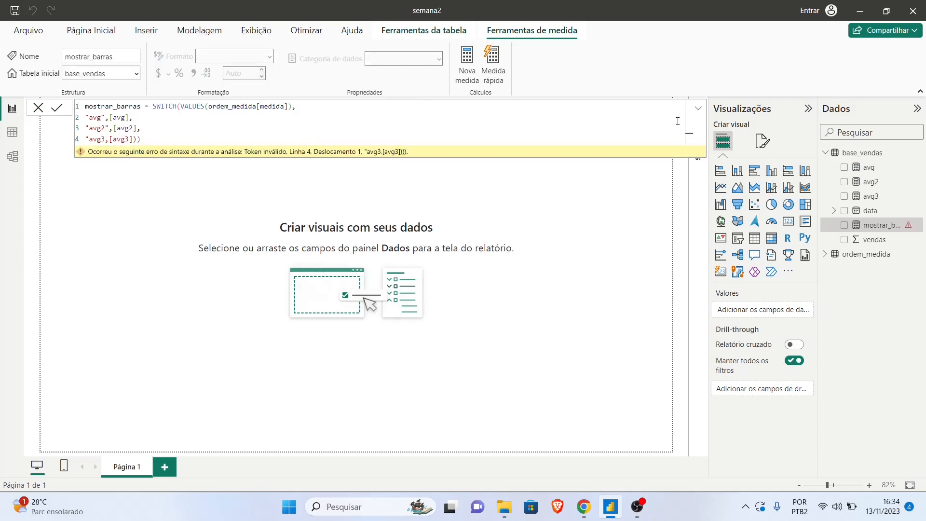
Correct the formula's fourth line to "avg3",[avg3]) by adding the missing quote and removing the extra parenthesis, and commit the measure
left_click(106, 140)
type("\"")
left_click(149, 140)
key("BackSpace")
key("Return")
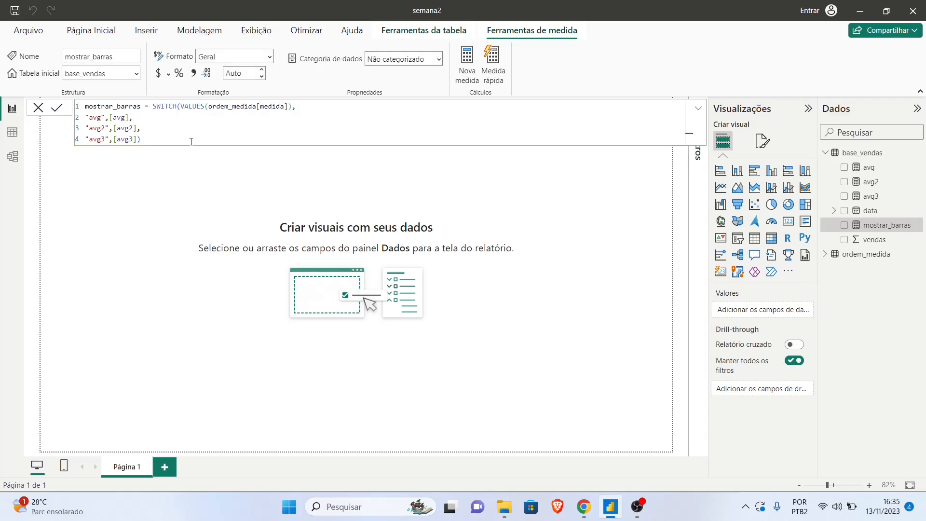
left_click(525, 202)
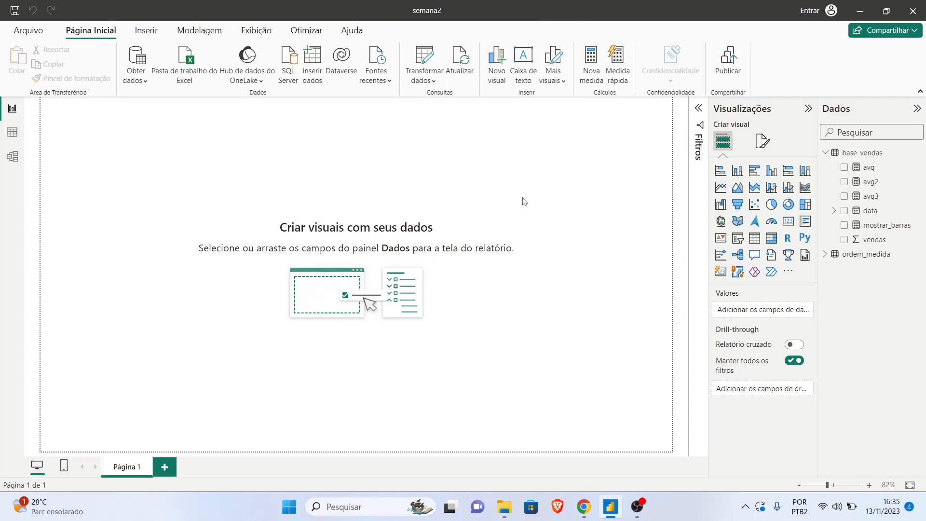
Insert a clustered column chart with medida from ordem_medida on the X axis and mostrar_barras on the Y axis
left_click(772, 172)
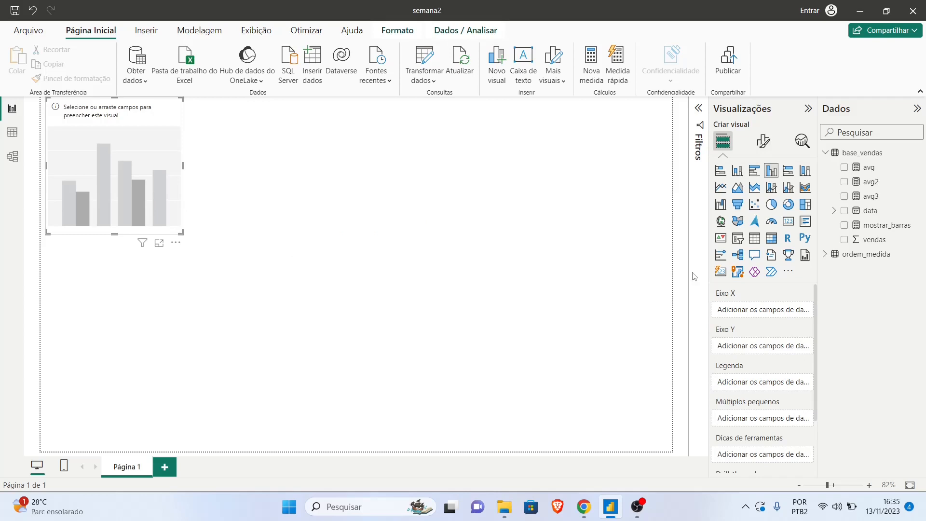
left_click(825, 255)
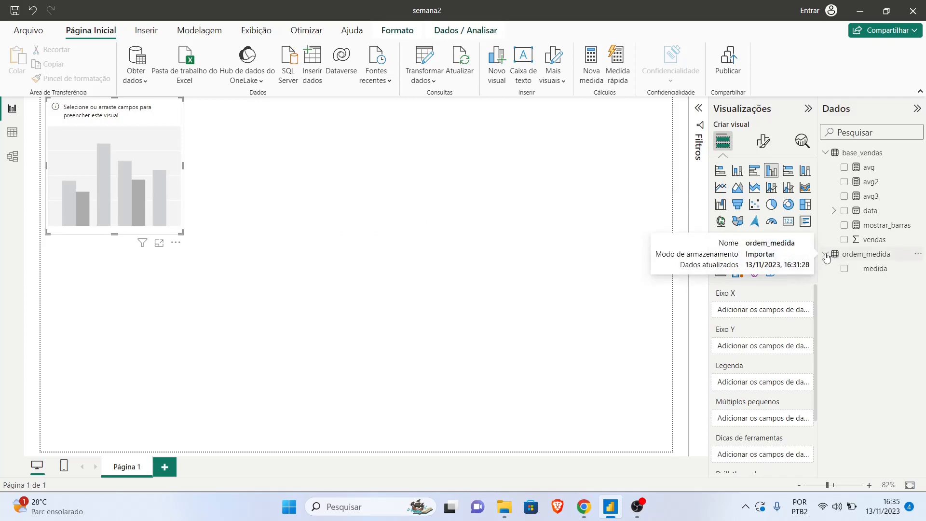
left_click(845, 269)
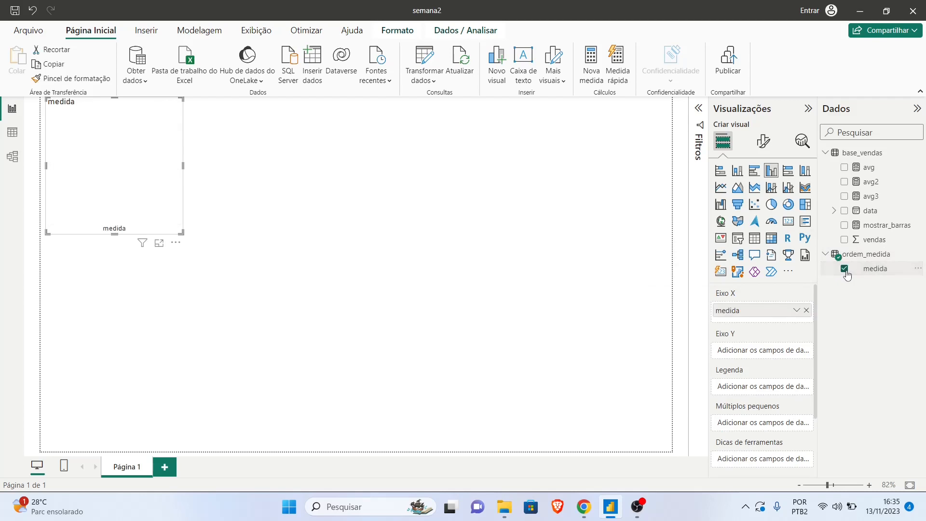
left_click(845, 225)
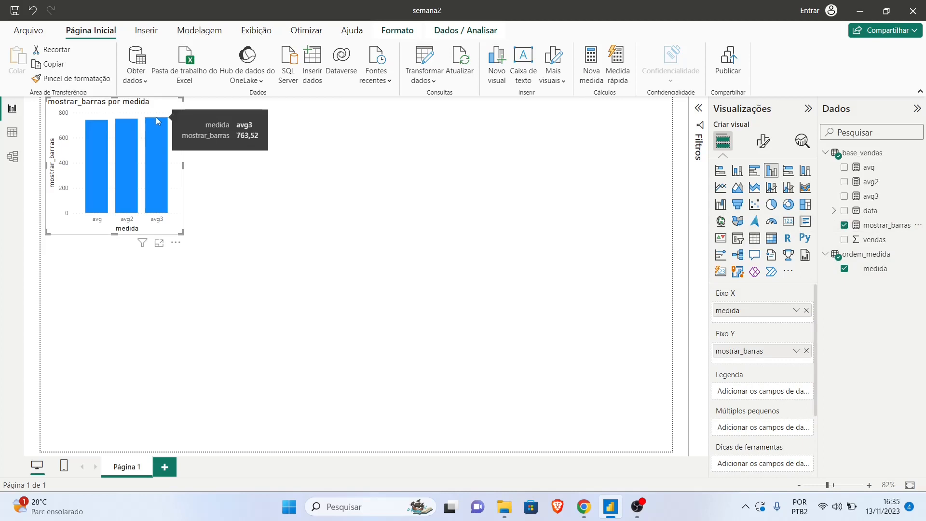
Widen the mostrar_barras chart to about twice its width and place it in the left half of the report page
left_click_drag(162, 112, 317, 158)
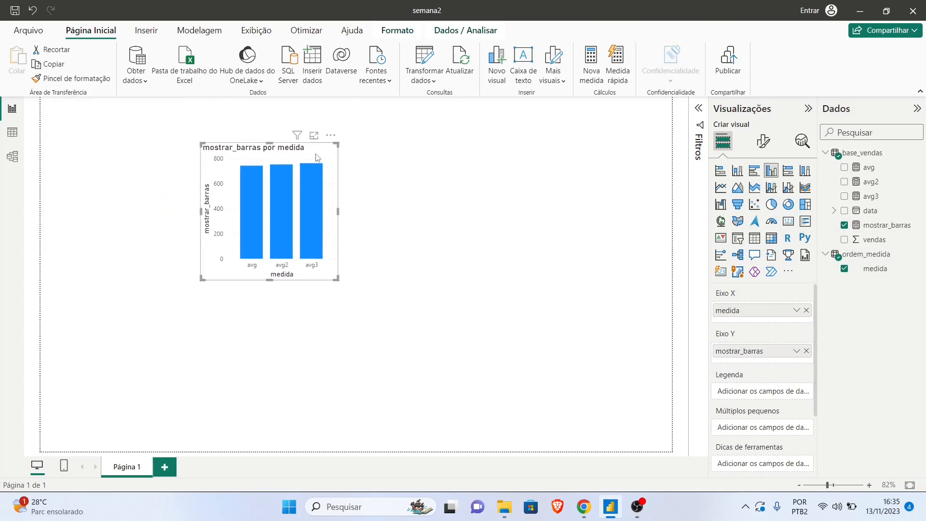
left_click_drag(338, 212, 468, 209)
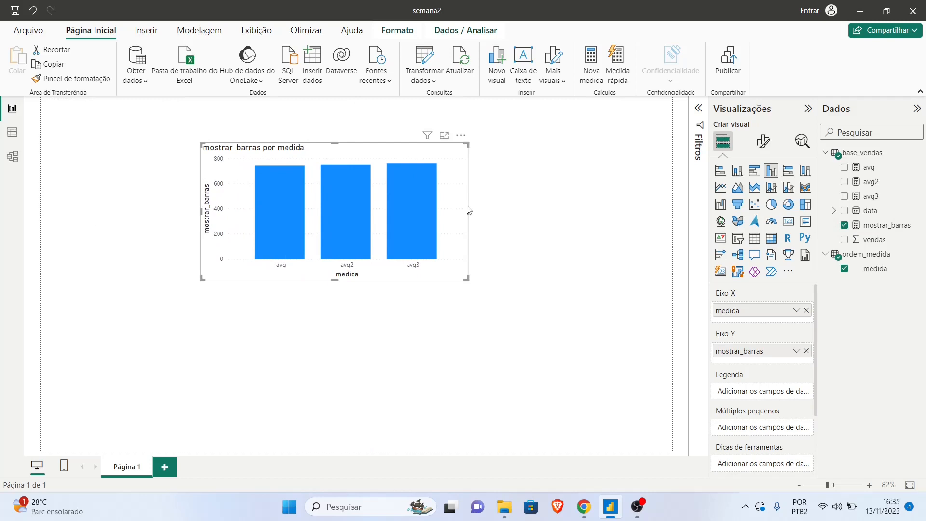
left_click_drag(354, 155, 210, 162)
left_click(577, 215)
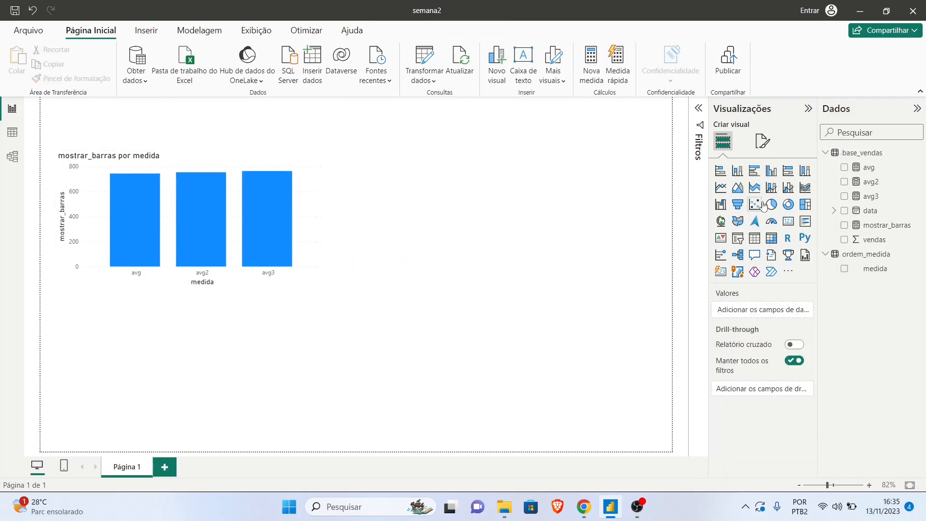
Add a second clustered column chart to the right of the first, with avg, avg2 and avg3 on its Y axis
left_click(775, 178)
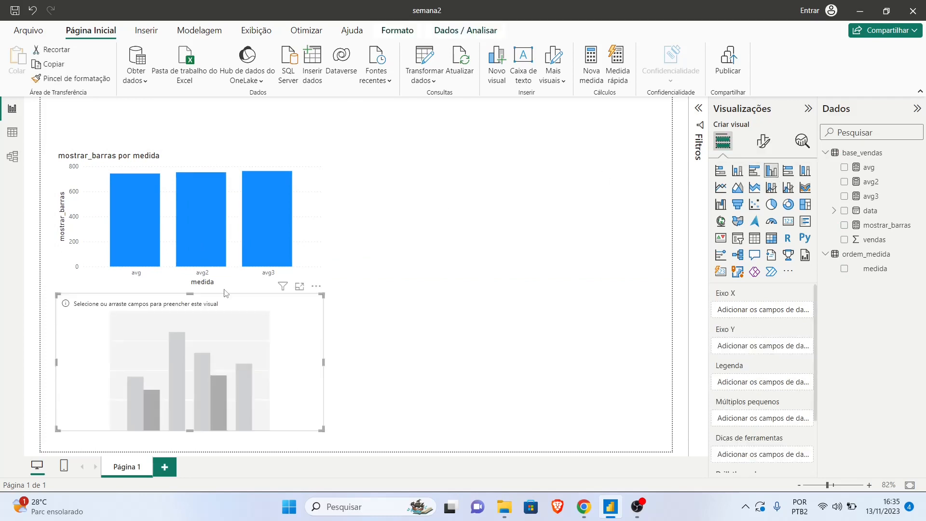
left_click_drag(204, 351, 508, 196)
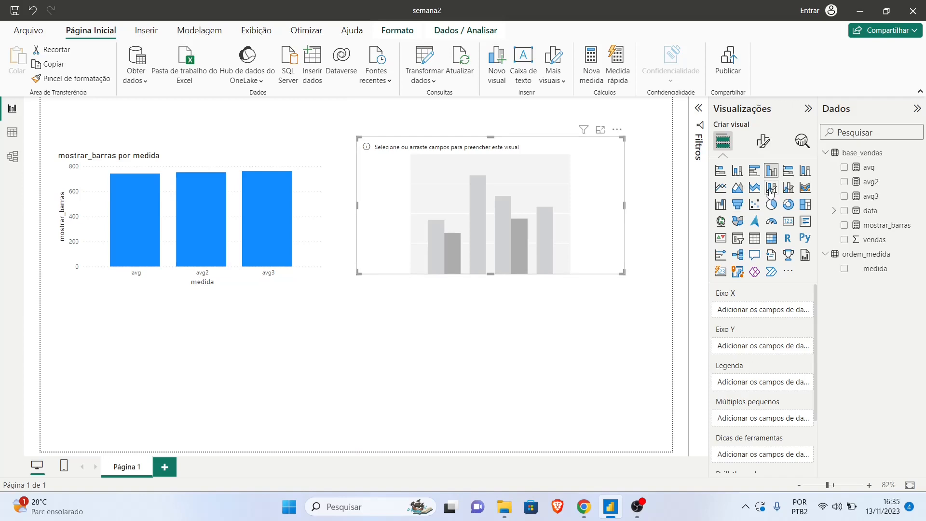
left_click(844, 169)
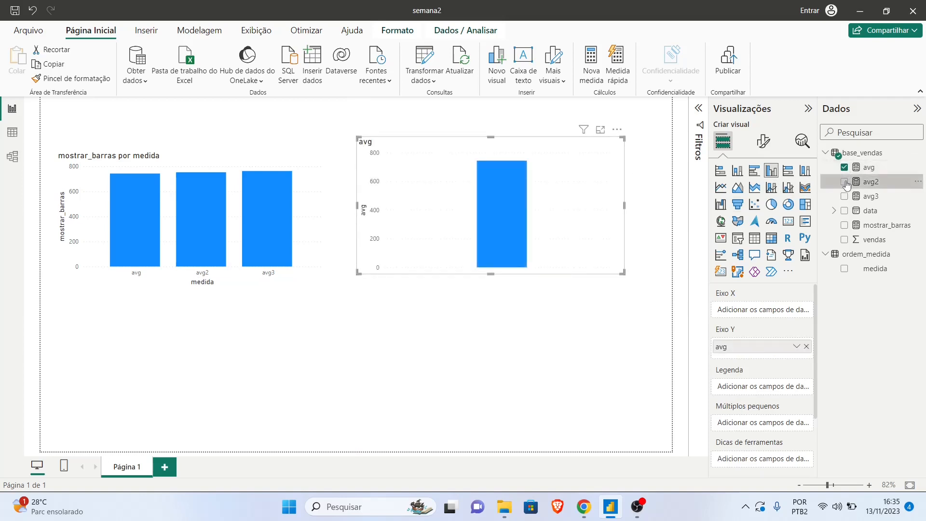
left_click(844, 183)
left_click(845, 196)
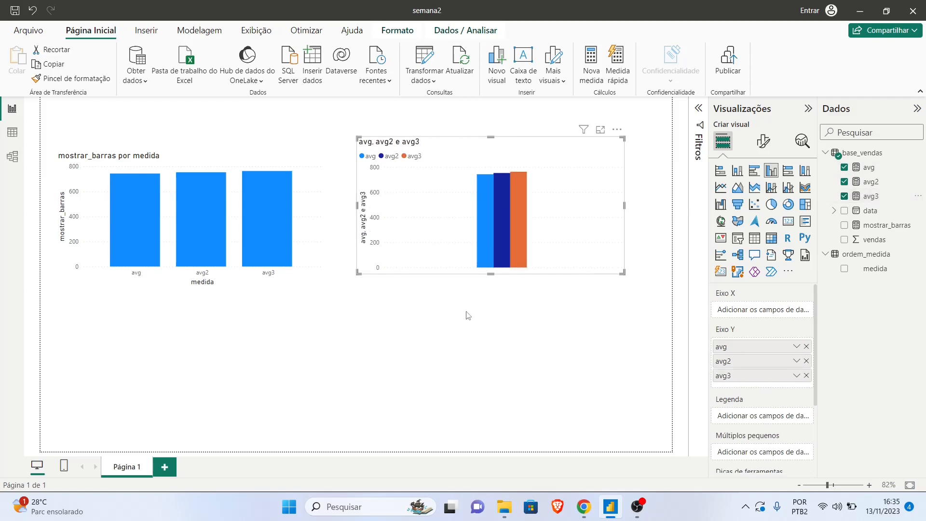
left_click(425, 317)
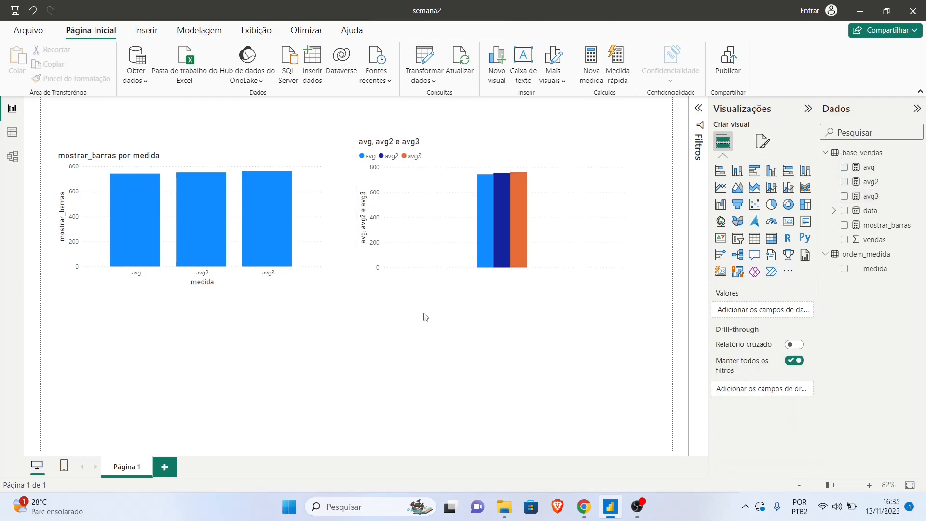